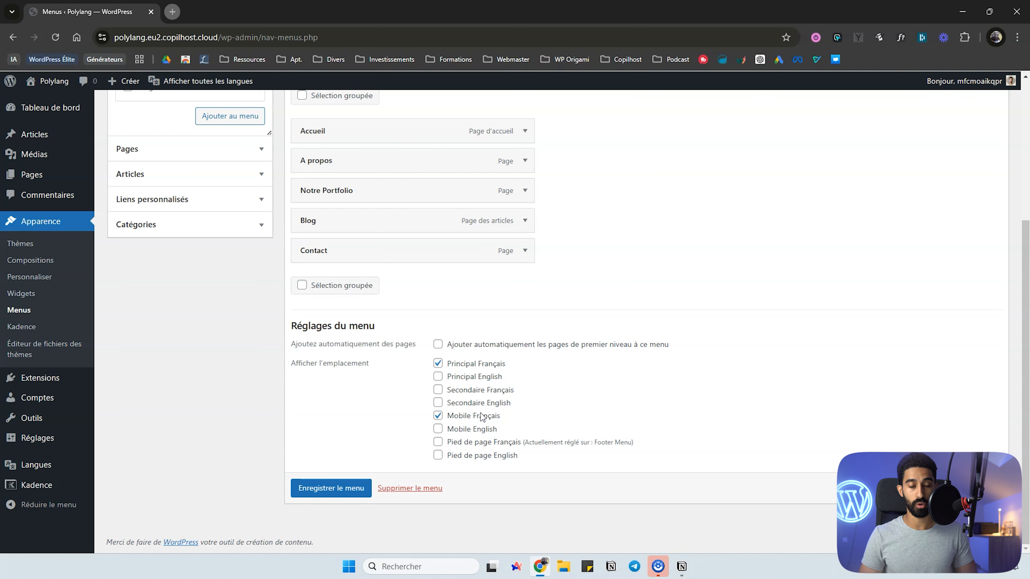
Add the Langues language switcher to the French main menu and save the menu
{"action": "scroll", "coordinate": [474, 284], "scroll_direction": "up", "scroll_amount": 5}
{"action": "left_click", "coordinate": [474, 213]}
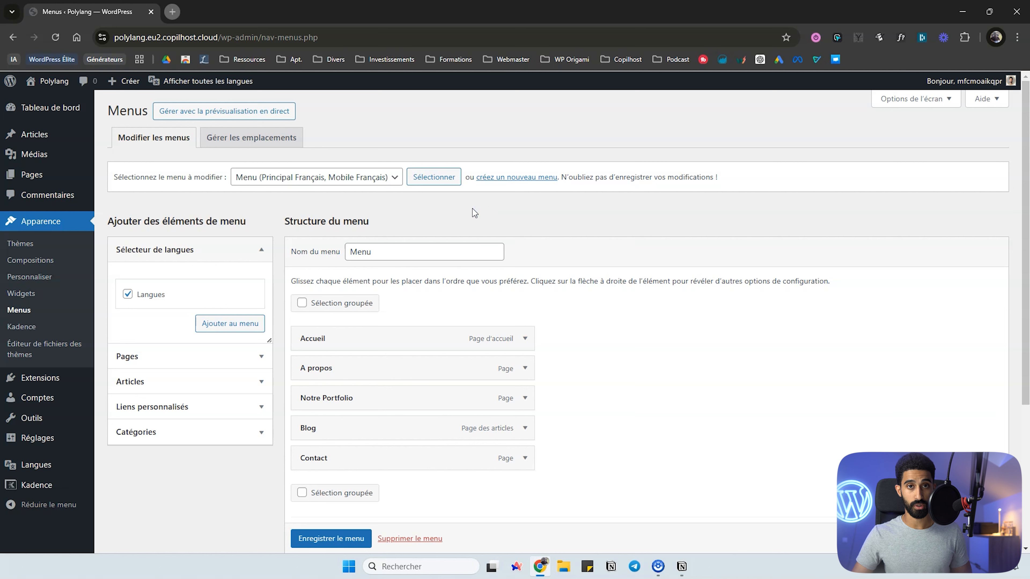
{"action": "left_click", "coordinate": [209, 323]}
{"action": "scroll", "coordinate": [283, 397], "scroll_direction": "down", "scroll_amount": 3}
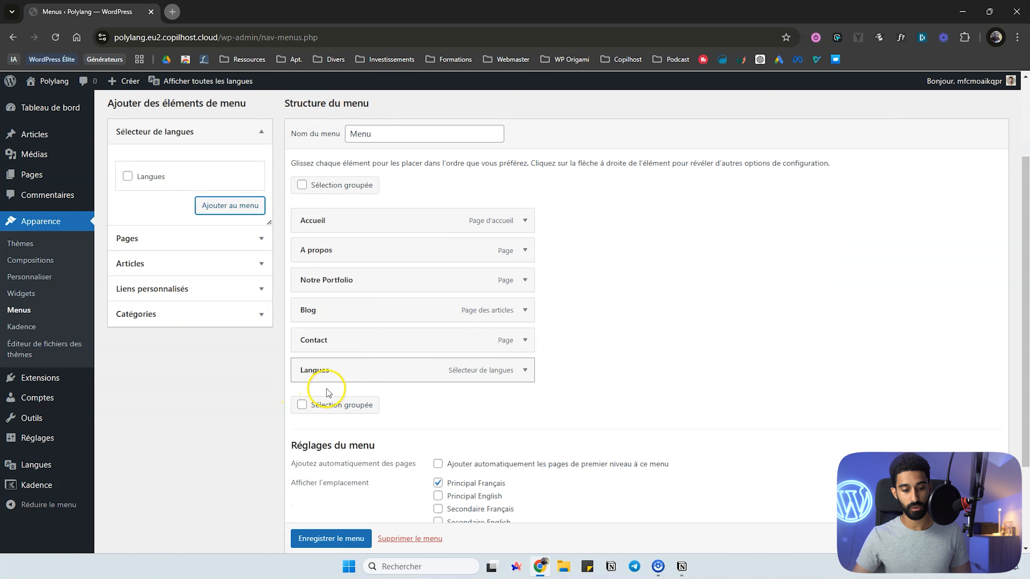
{"action": "scroll", "coordinate": [336, 542], "scroll_direction": "down", "scroll_amount": 1}
{"action": "left_click", "coordinate": [340, 539]}
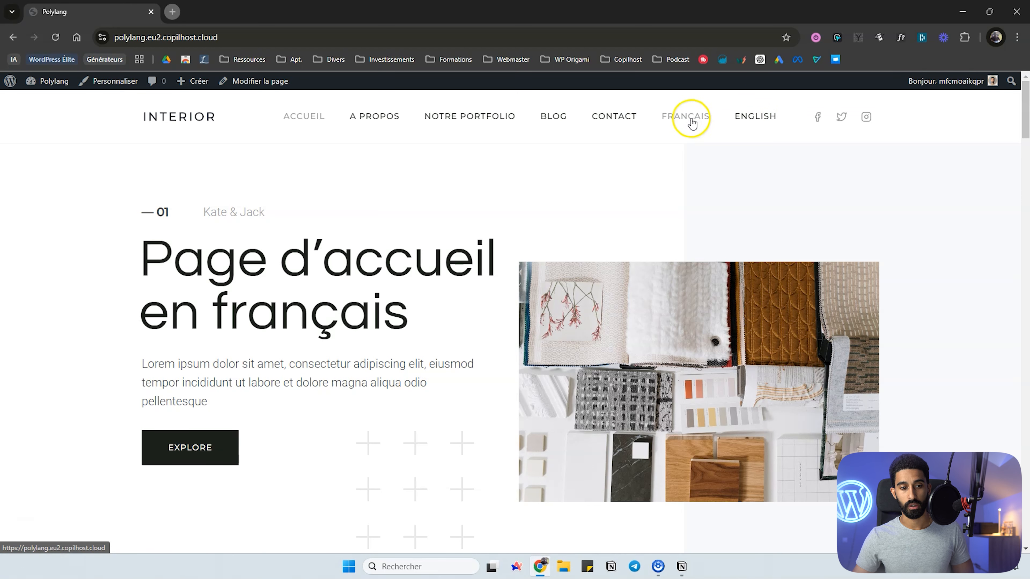
Review the French home page on the live site, switch to English, and examine the English home and About pages
{"action": "scroll", "coordinate": [349, 267], "scroll_direction": "down", "scroll_amount": 10}
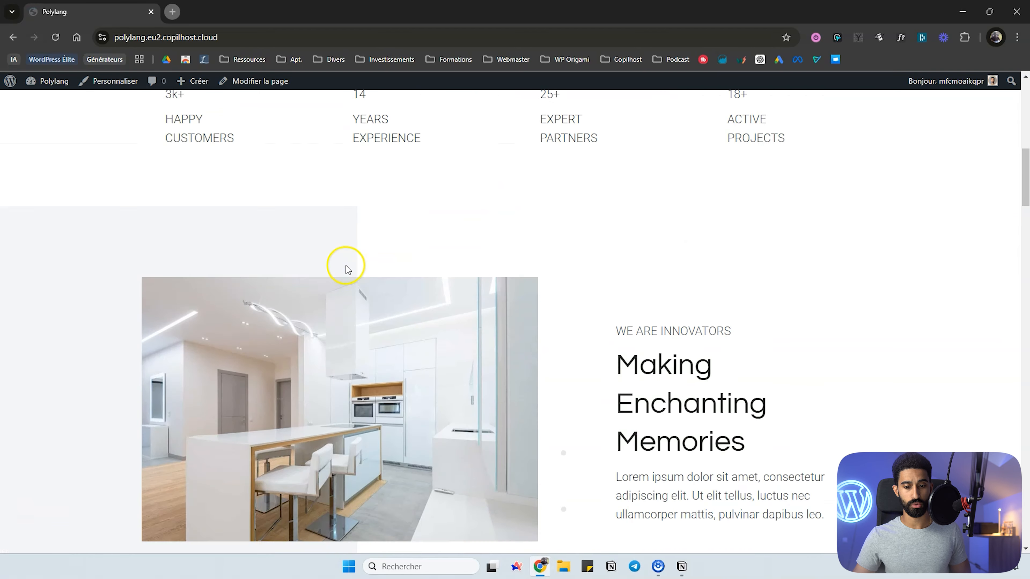
{"action": "left_click", "coordinate": [752, 118]}
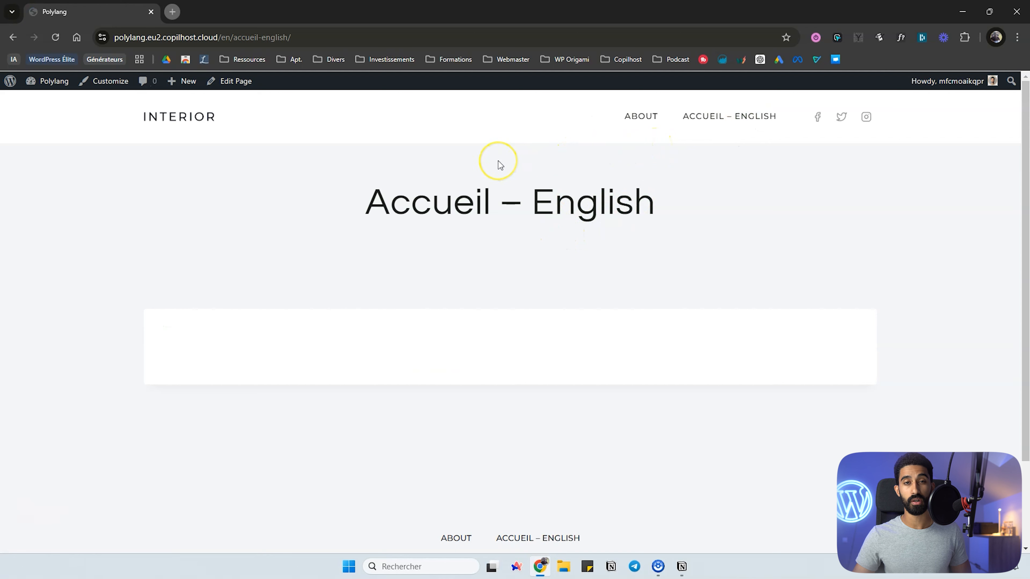
{"action": "scroll", "coordinate": [520, 273], "scroll_direction": "down", "scroll_amount": 3}
{"action": "scroll", "coordinate": [517, 273], "scroll_direction": "up", "scroll_amount": 3}
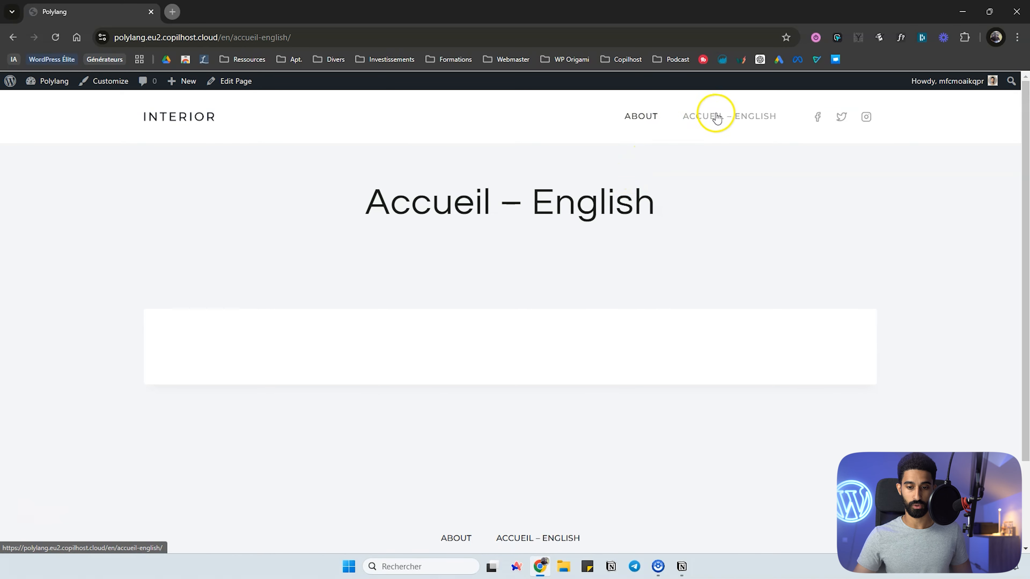
{"action": "left_click", "coordinate": [650, 116]}
{"action": "scroll", "coordinate": [503, 185], "scroll_direction": "down", "scroll_amount": 15}
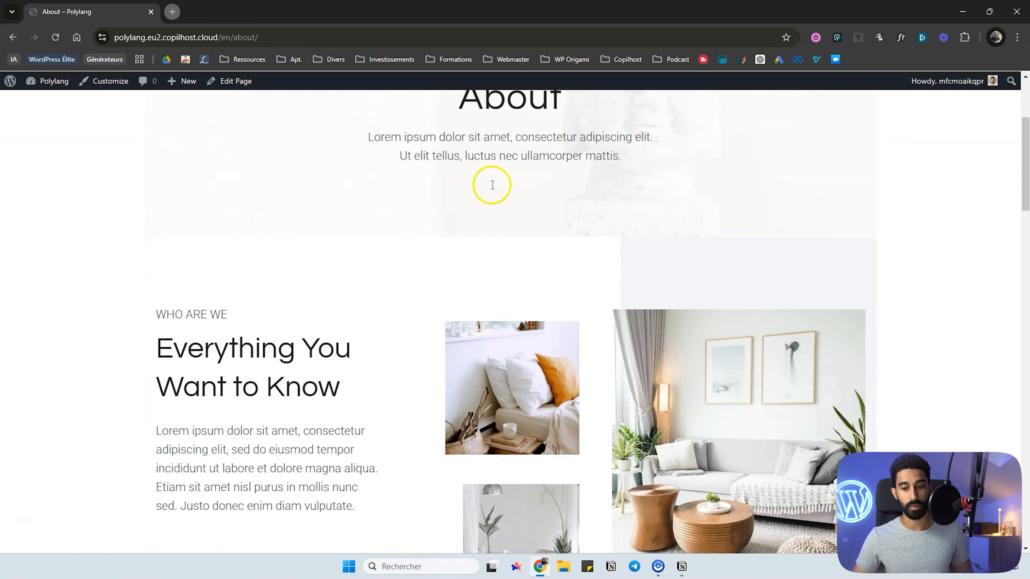
{"action": "scroll", "coordinate": [460, 156], "scroll_direction": "up", "scroll_amount": 5}
{"action": "scroll", "coordinate": [460, 155], "scroll_direction": "up", "scroll_amount": 10}
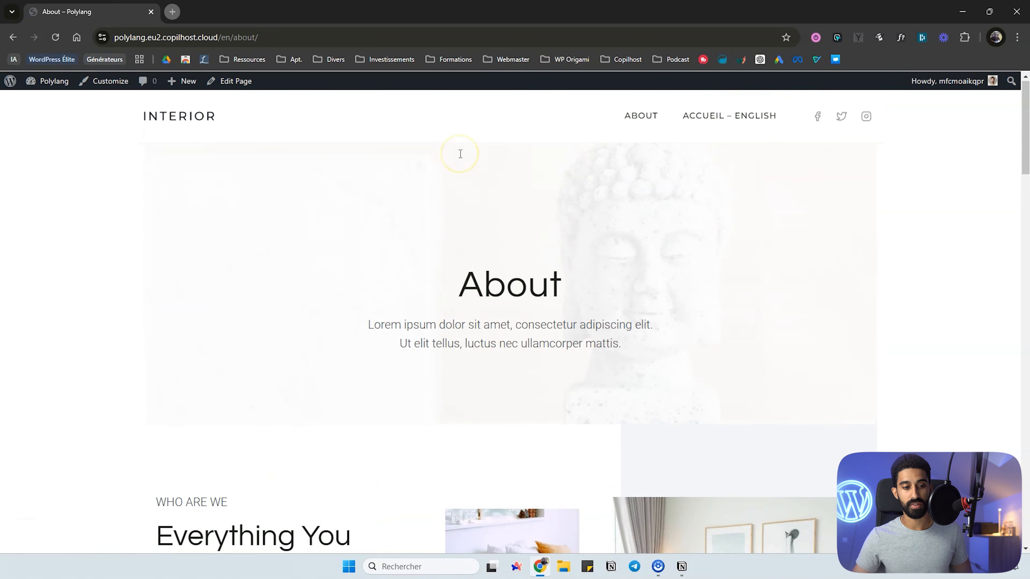
{"action": "scroll", "coordinate": [704, 162], "scroll_direction": "down", "scroll_amount": 10}
{"action": "scroll", "coordinate": [584, 146], "scroll_direction": "up", "scroll_amount": 10}
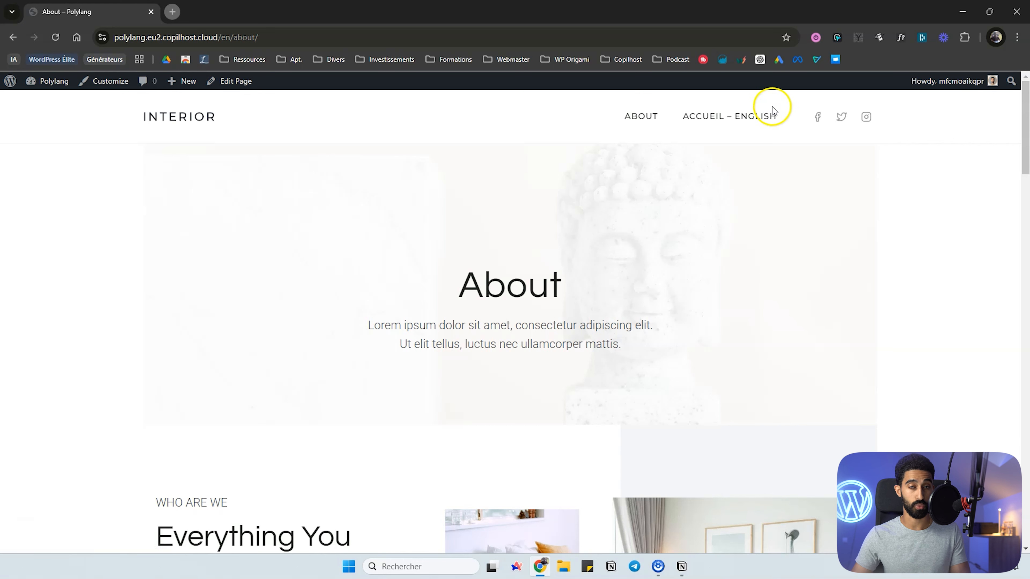
Create a new menu named Principal EN in the site admin and assign it to the Principal English location
{"action": "left_click", "coordinate": [53, 81]}
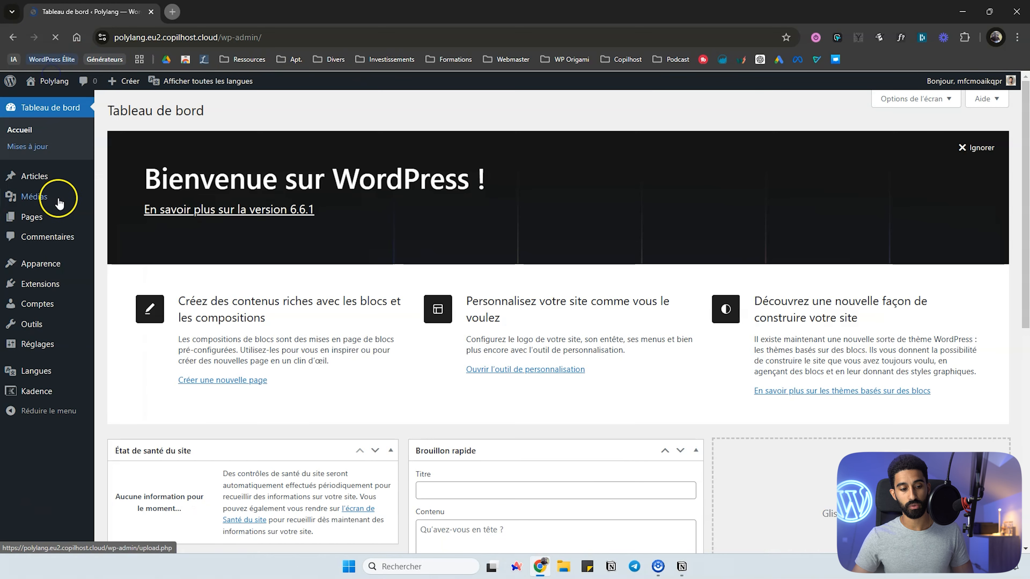
{"action": "mouse_move", "coordinate": [40, 264]}
{"action": "left_click", "coordinate": [117, 330]}
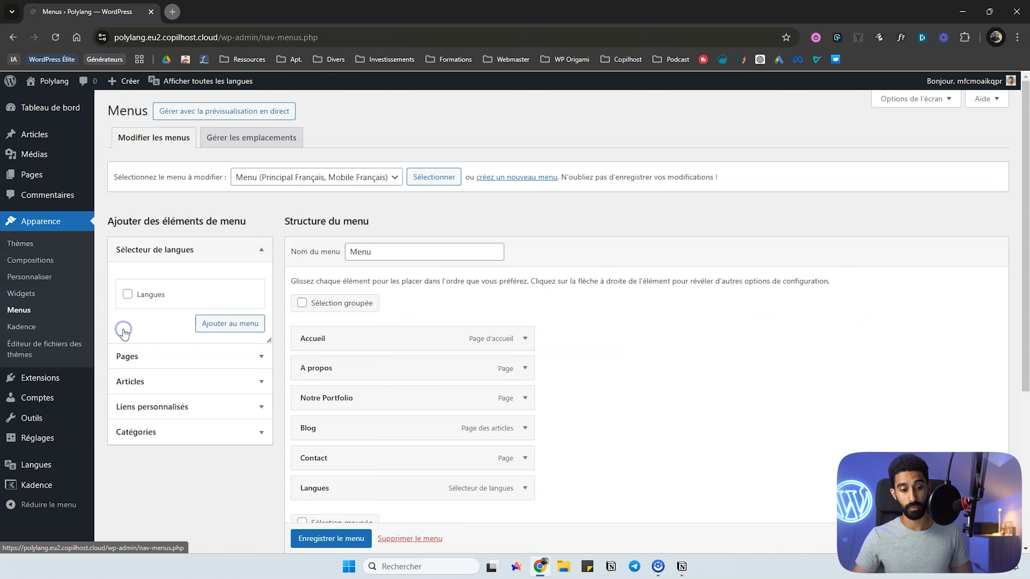
{"action": "left_click", "coordinate": [325, 177]}
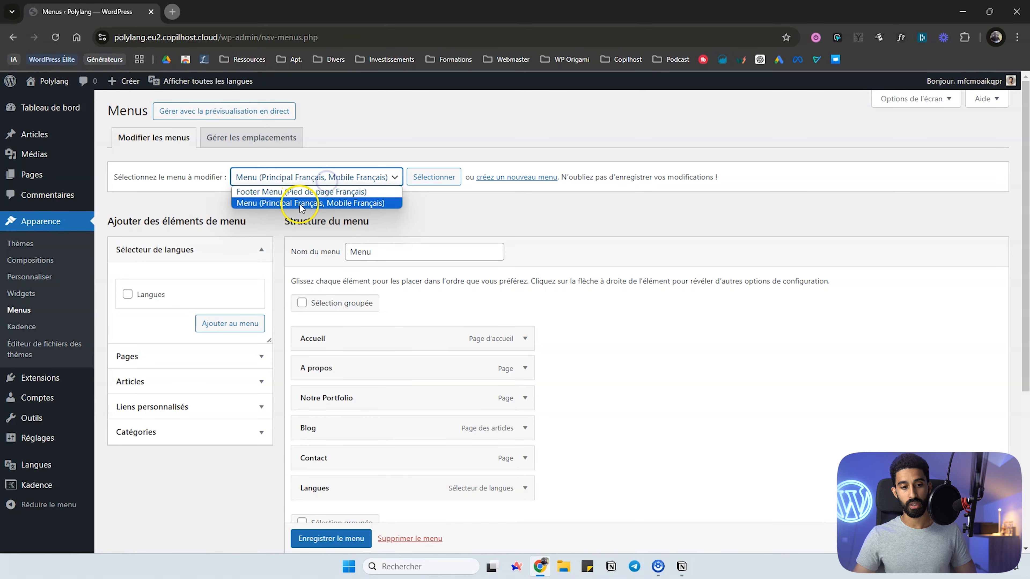
{"action": "left_click", "coordinate": [365, 207]}
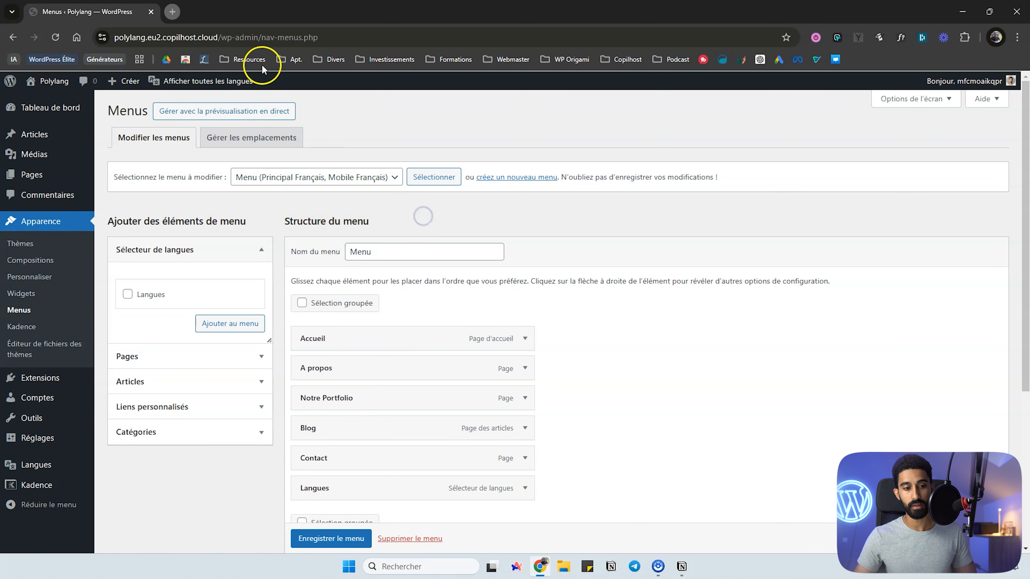
{"action": "scroll", "coordinate": [349, 252], "scroll_direction": "down", "scroll_amount": 1}
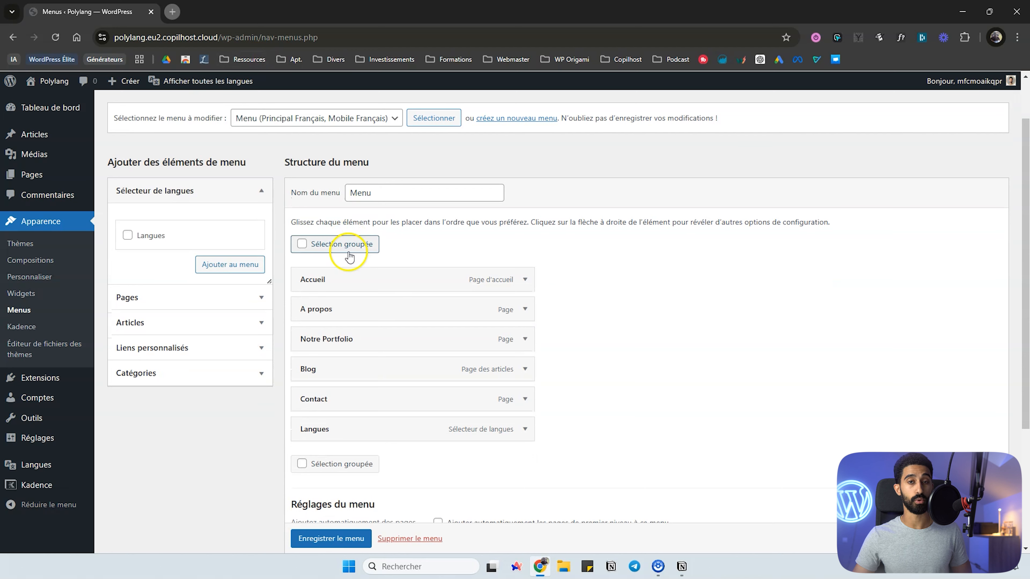
{"action": "left_click", "coordinate": [524, 119]}
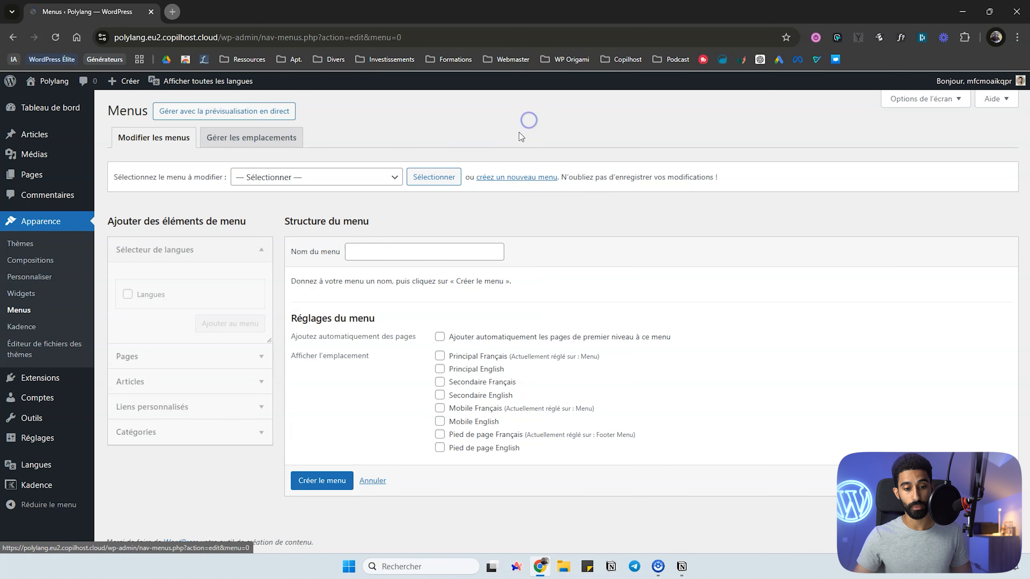
{"action": "left_click", "coordinate": [402, 249]}
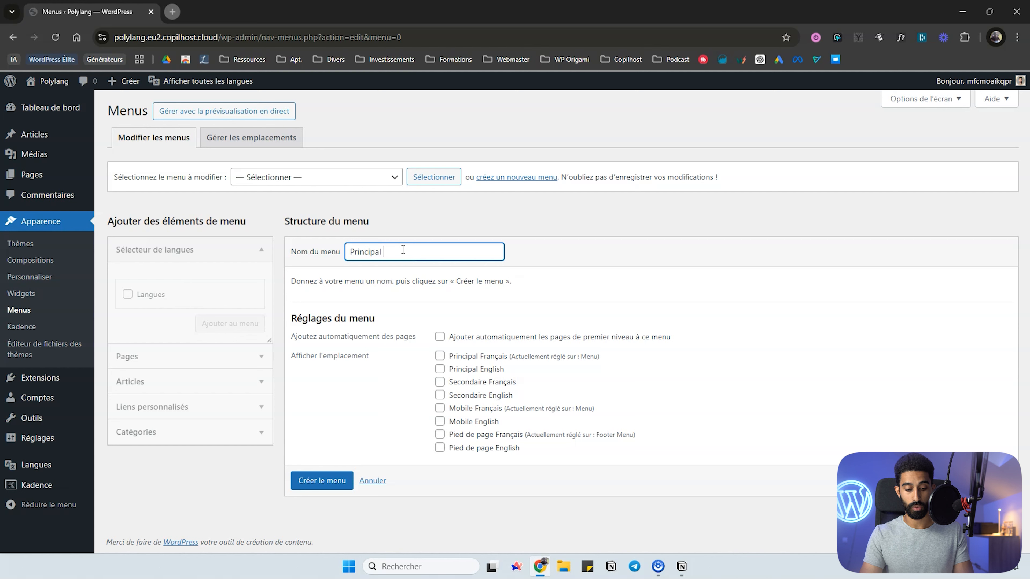
{"action": "left_click", "coordinate": [429, 216]}
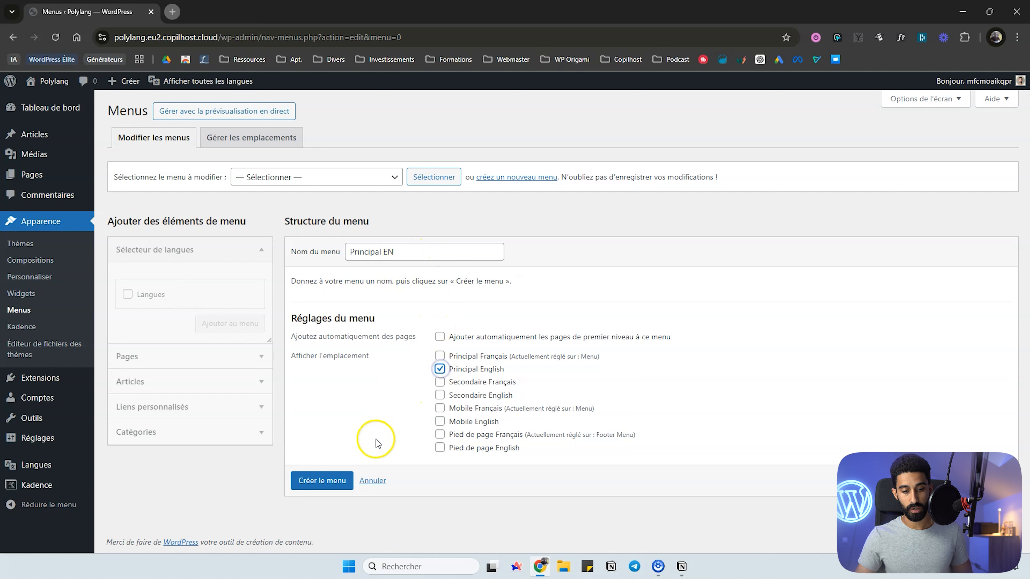
{"action": "left_click", "coordinate": [314, 483]}
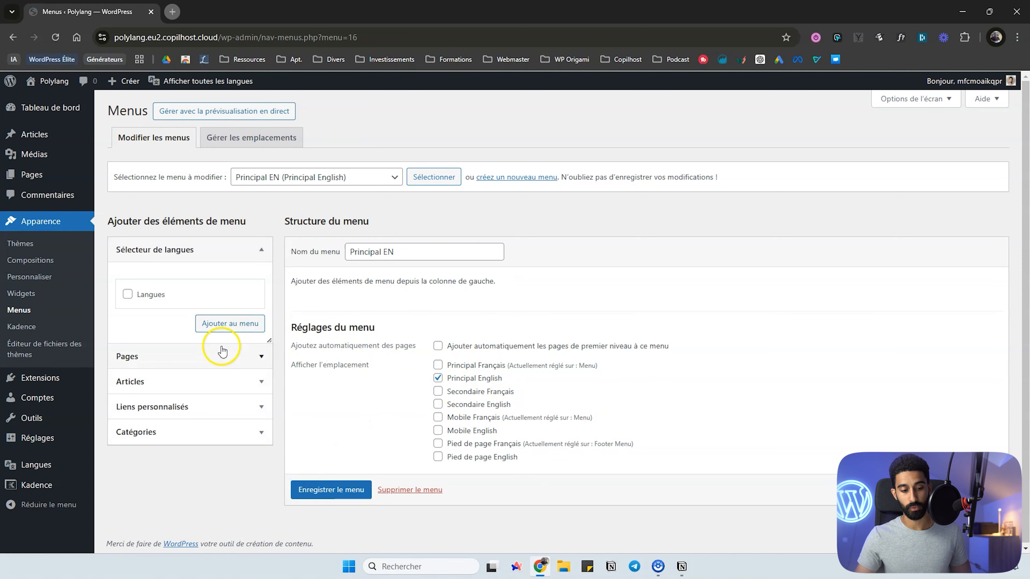
Add the About and Accueil – English pages to the Principal EN menu, with the home page first and titled Home
{"action": "left_click", "coordinate": [204, 354]}
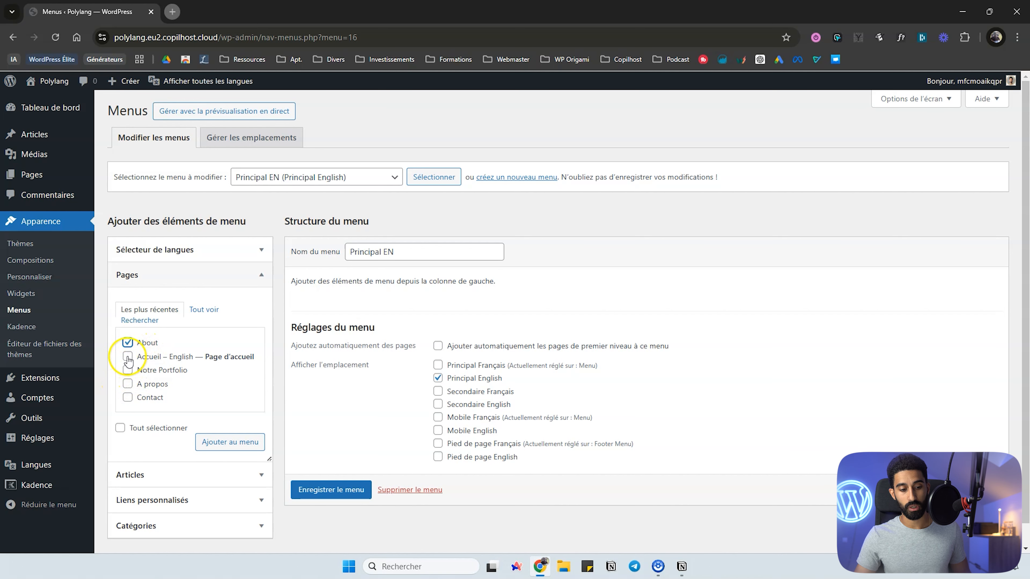
{"action": "left_click", "coordinate": [336, 489]}
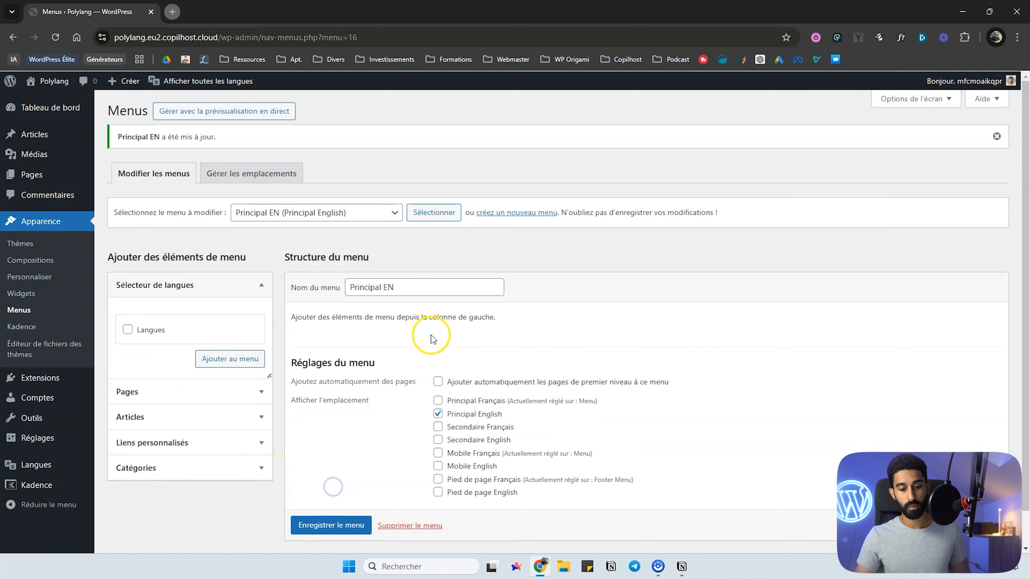
{"action": "scroll", "coordinate": [263, 337], "scroll_direction": "down", "scroll_amount": 1}
{"action": "left_click", "coordinate": [180, 355]}
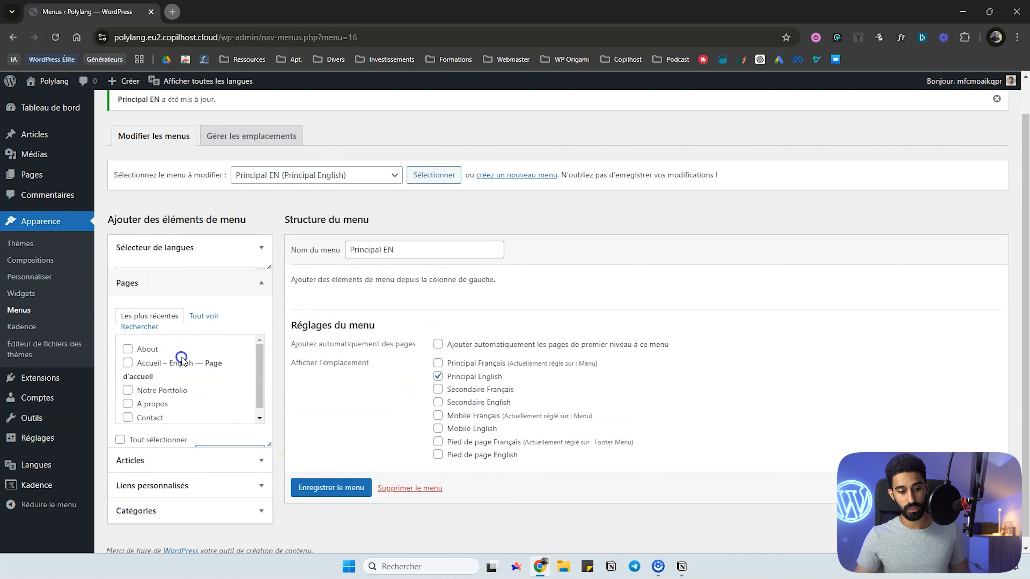
{"action": "left_click", "coordinate": [150, 359]}
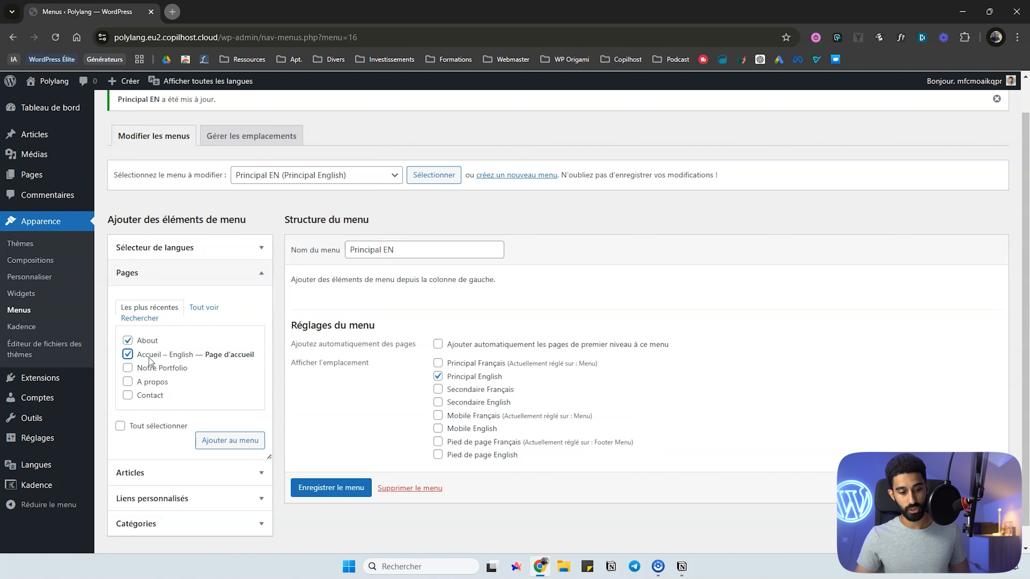
{"action": "left_click", "coordinate": [229, 442]}
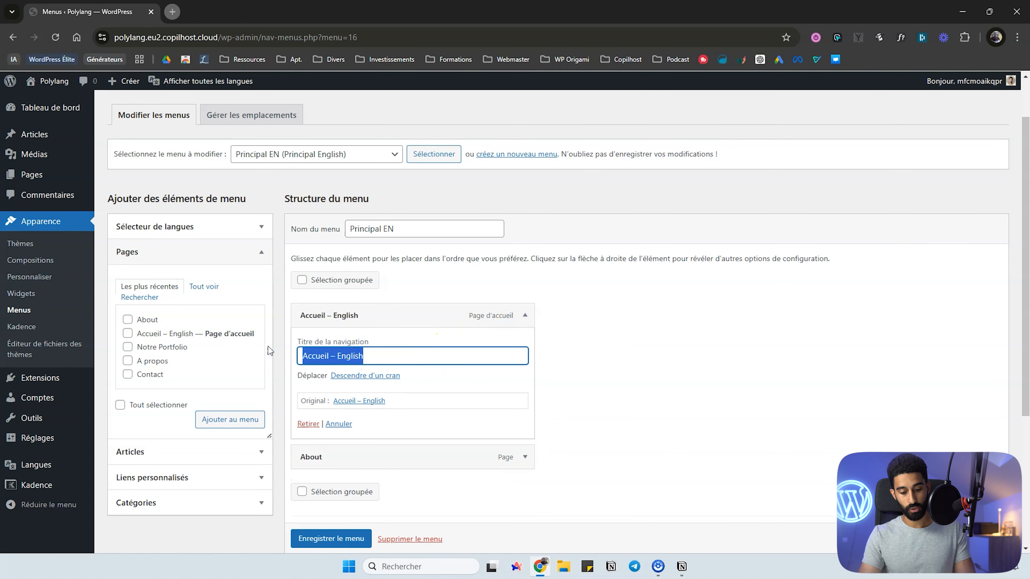
{"action": "type", "text": "Home"}
{"action": "left_click", "coordinate": [527, 316]}
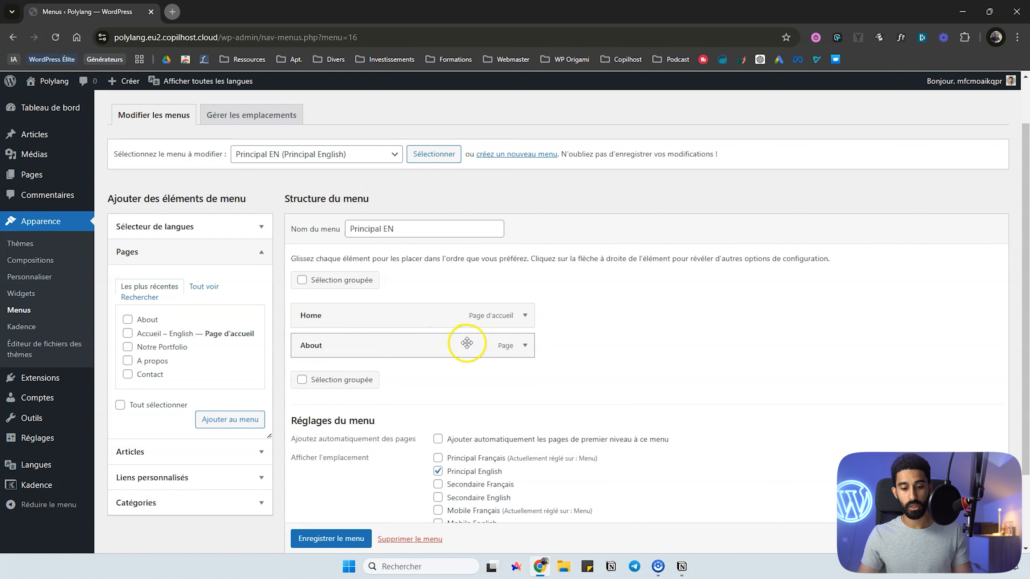
Add the Langues language switcher to the Principal EN menu and save the menu
{"action": "left_click", "coordinate": [183, 226]}
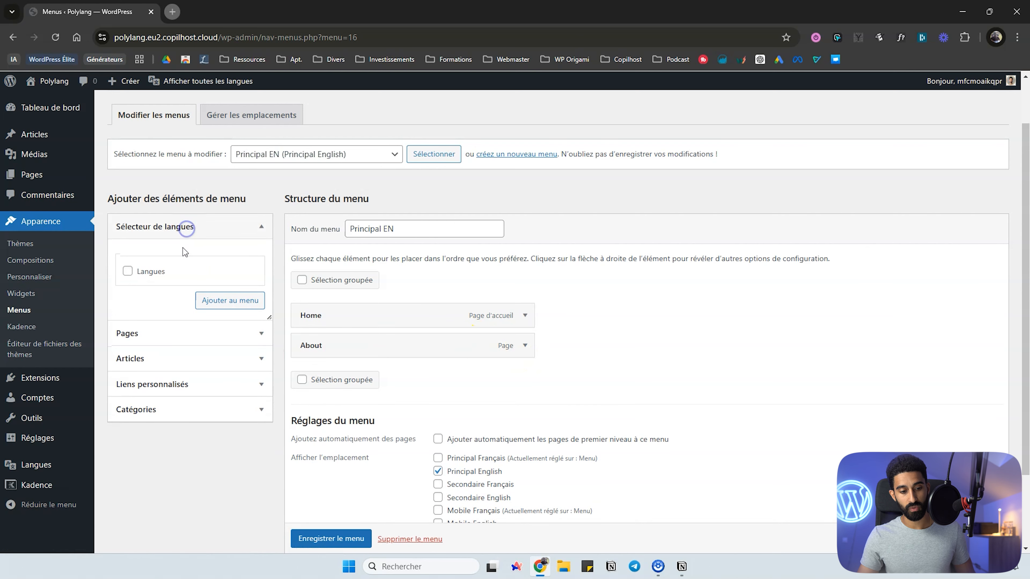
{"action": "left_click", "coordinate": [148, 271]}
{"action": "left_click", "coordinate": [218, 299]}
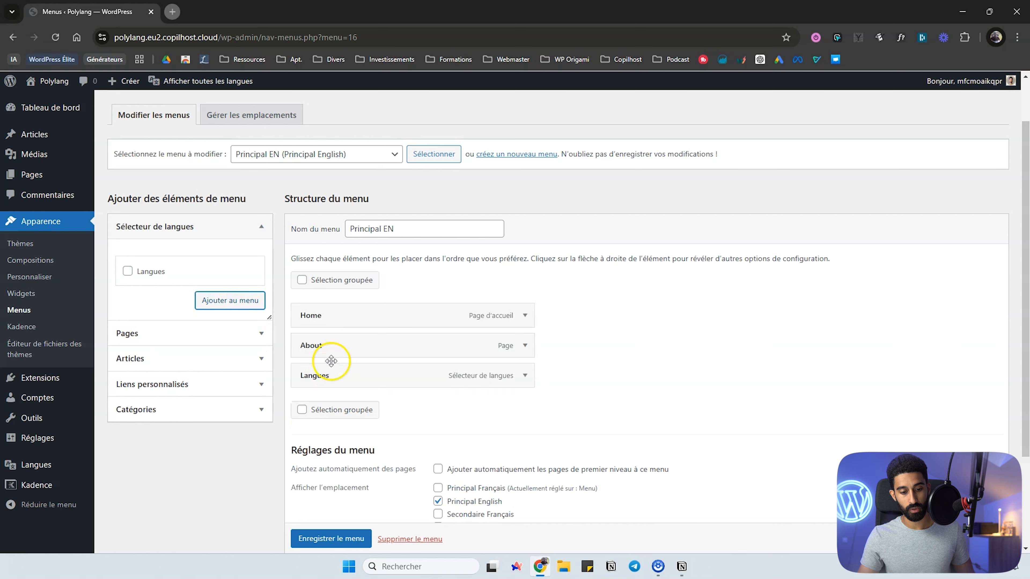
{"action": "left_click", "coordinate": [336, 533]}
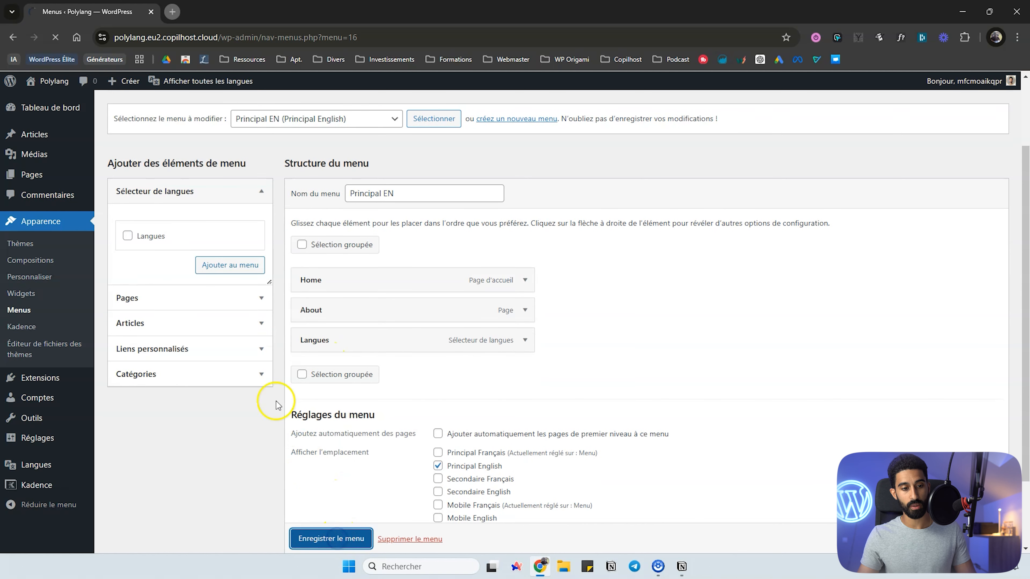
Open the site in a new tab and switch its language to English to check the translated menu
{"action": "middle_click", "coordinate": [59, 84]}
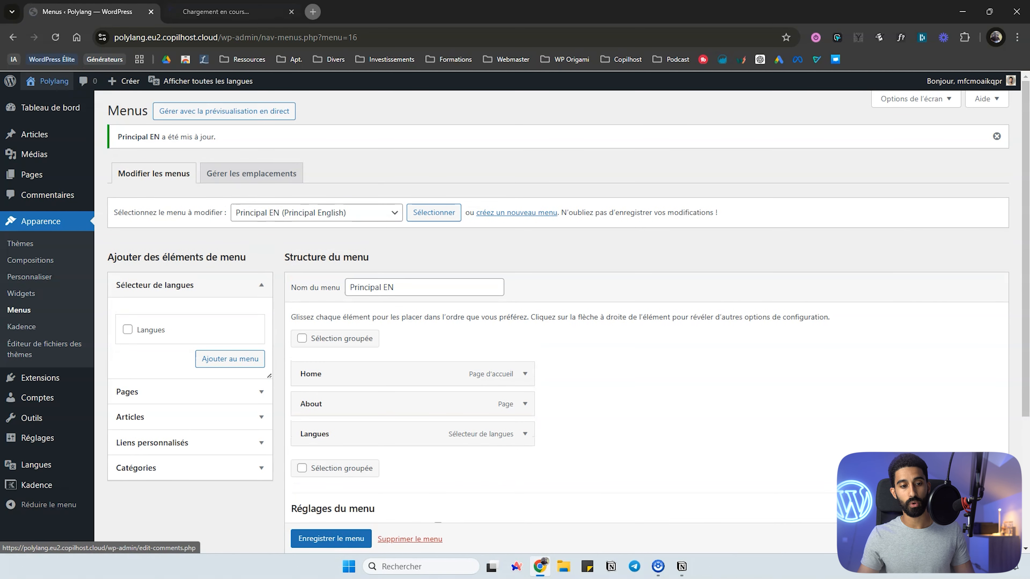
{"action": "left_click", "coordinate": [219, 13]}
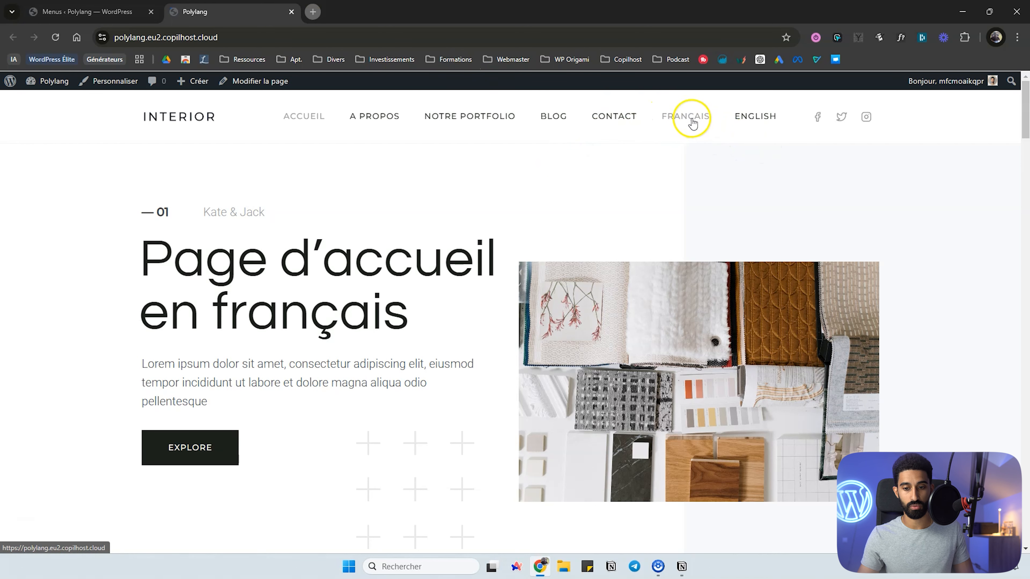
{"action": "left_click", "coordinate": [754, 117]}
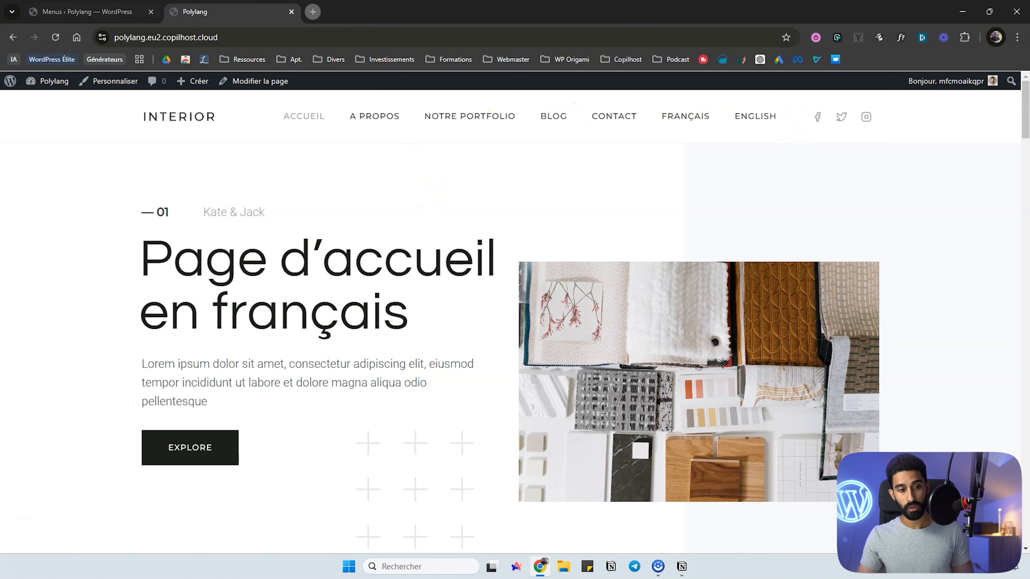
Compare the Principal EN menu's display locations with the footer menu on the French home page
{"action": "key", "text": "ctrl+shift+Tab"}
{"action": "scroll", "coordinate": [379, 283], "scroll_direction": "down", "scroll_amount": 3}
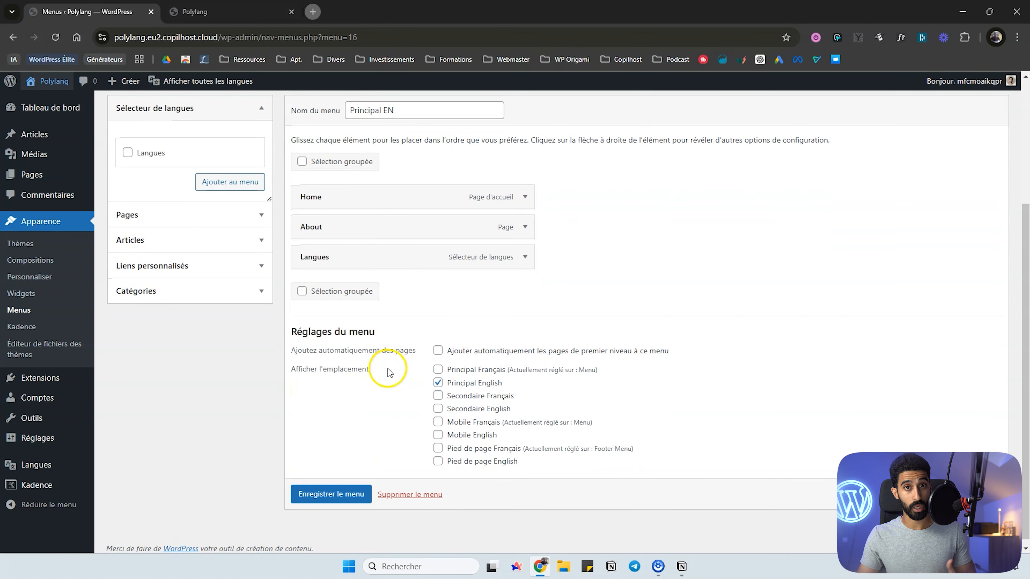
{"action": "left_click", "coordinate": [270, 8]}
{"action": "scroll", "coordinate": [487, 357], "scroll_direction": "down", "scroll_amount": 10}
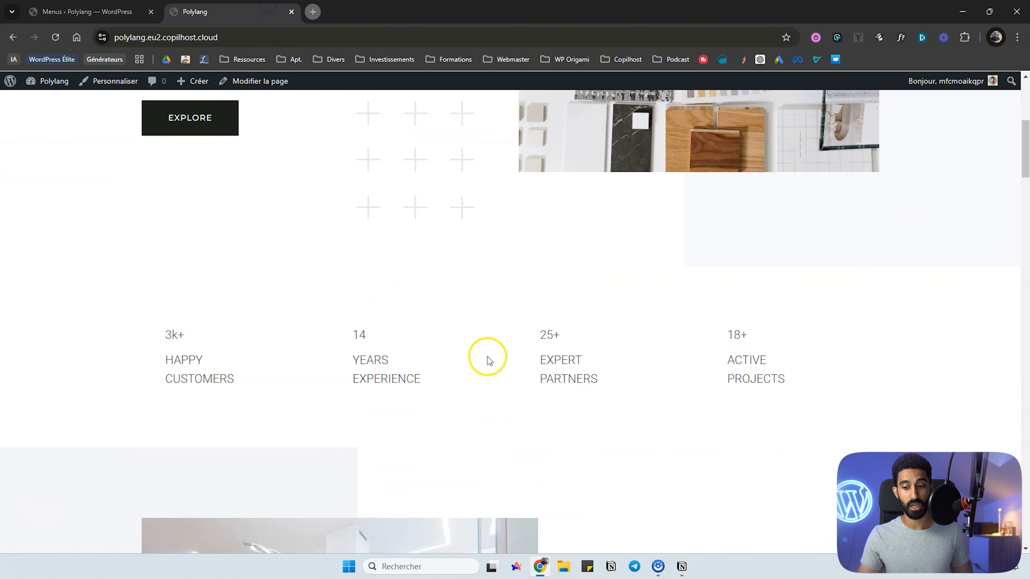
{"action": "left_click_drag", "start_coordinate": [1024, 204], "coordinate": [1024, 519]}
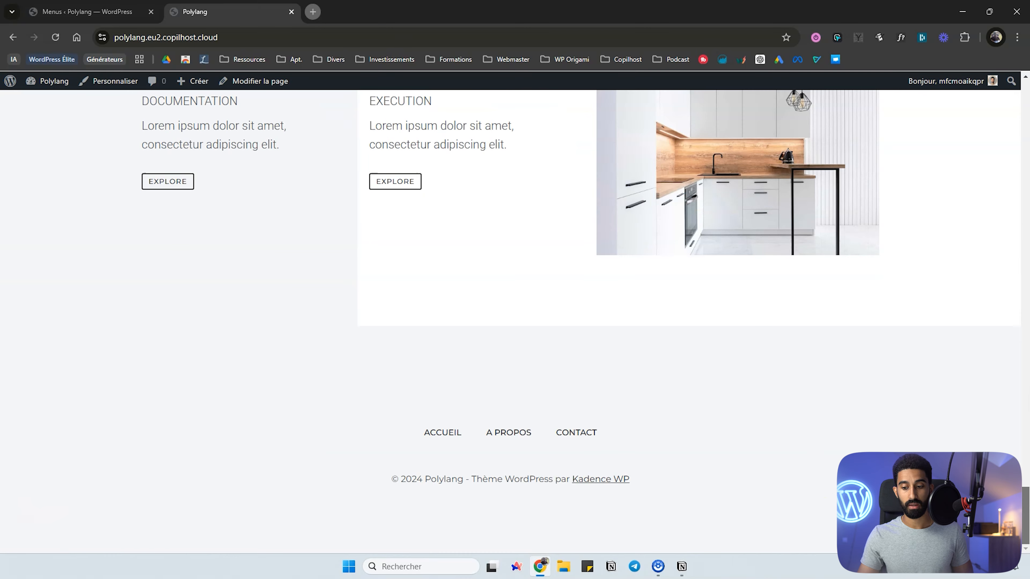
{"action": "key", "text": "ctrl+Page_Up"}
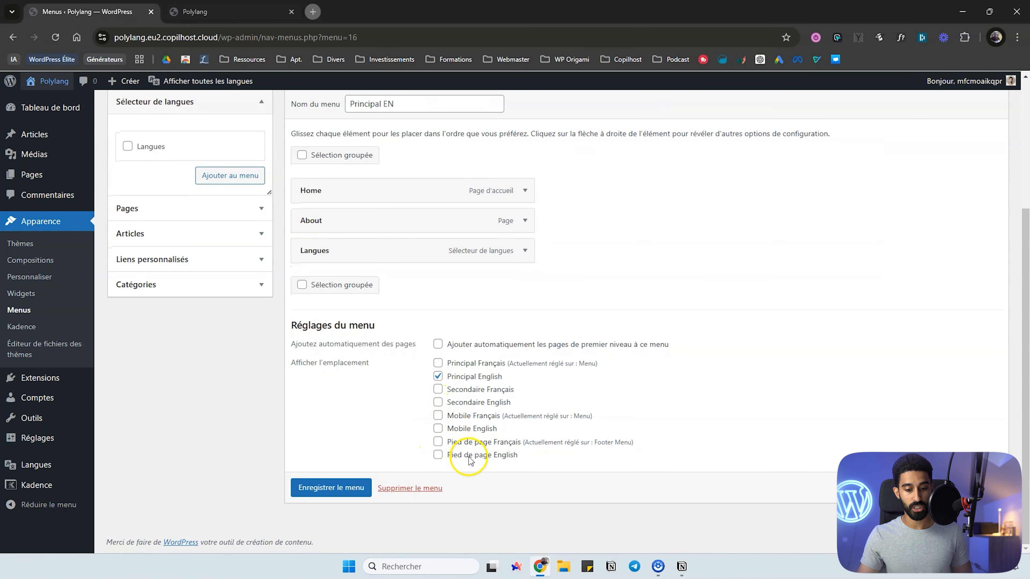
{"action": "scroll", "coordinate": [425, 391], "scroll_direction": "up", "scroll_amount": 1}
{"action": "scroll", "coordinate": [425, 389], "scroll_direction": "up", "scroll_amount": 3}
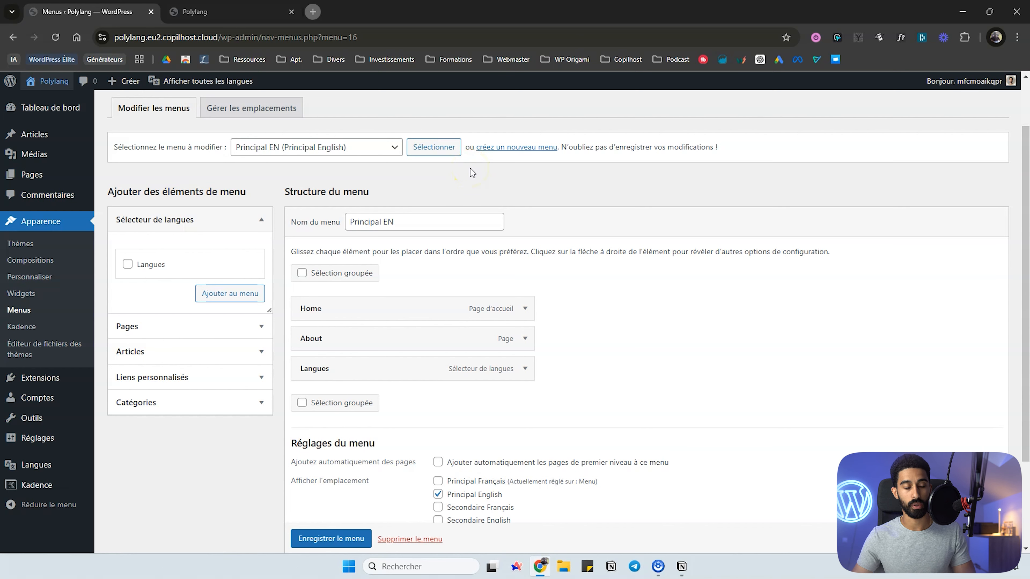
In the menu assigned to Principal Français and Mobile Français, set the Langues switcher to display as a dropdown list and save the menu
{"action": "left_click", "coordinate": [381, 148]}
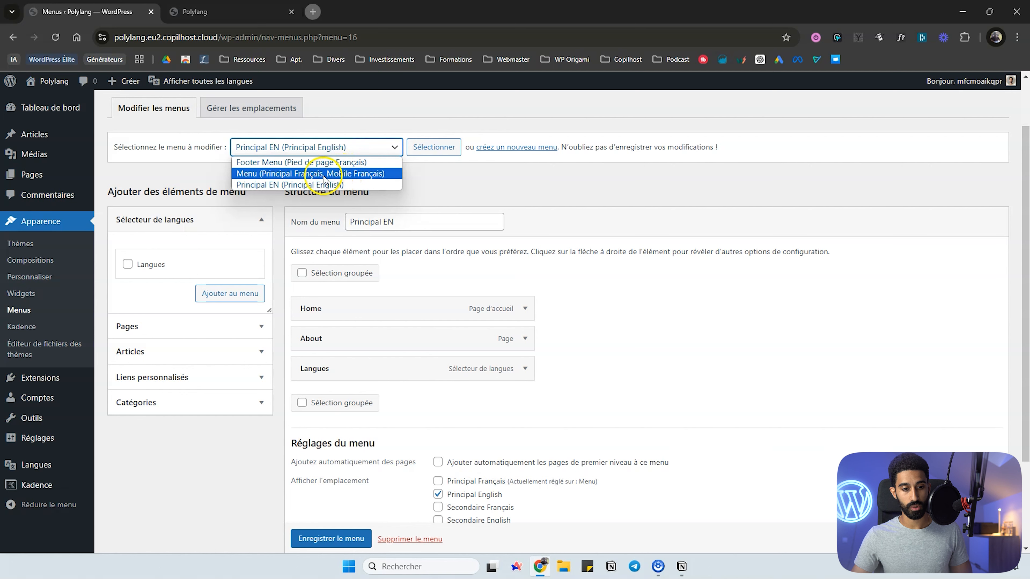
{"action": "left_click", "coordinate": [336, 175]}
{"action": "left_click", "coordinate": [423, 147]}
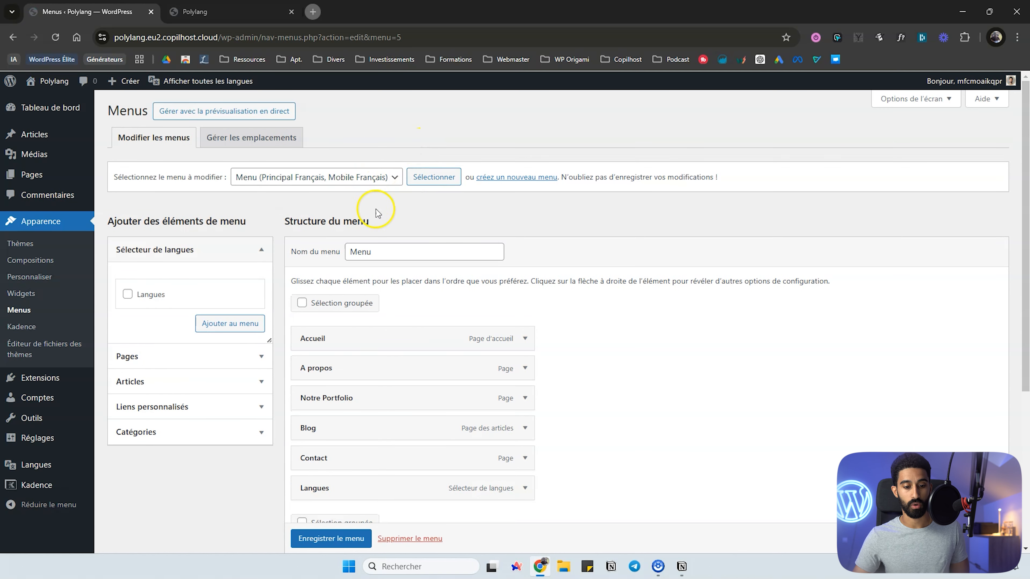
{"action": "scroll", "coordinate": [368, 244], "scroll_direction": "down", "scroll_amount": 3}
{"action": "left_click", "coordinate": [525, 370]}
{"action": "scroll", "coordinate": [416, 338], "scroll_direction": "down", "scroll_amount": 3}
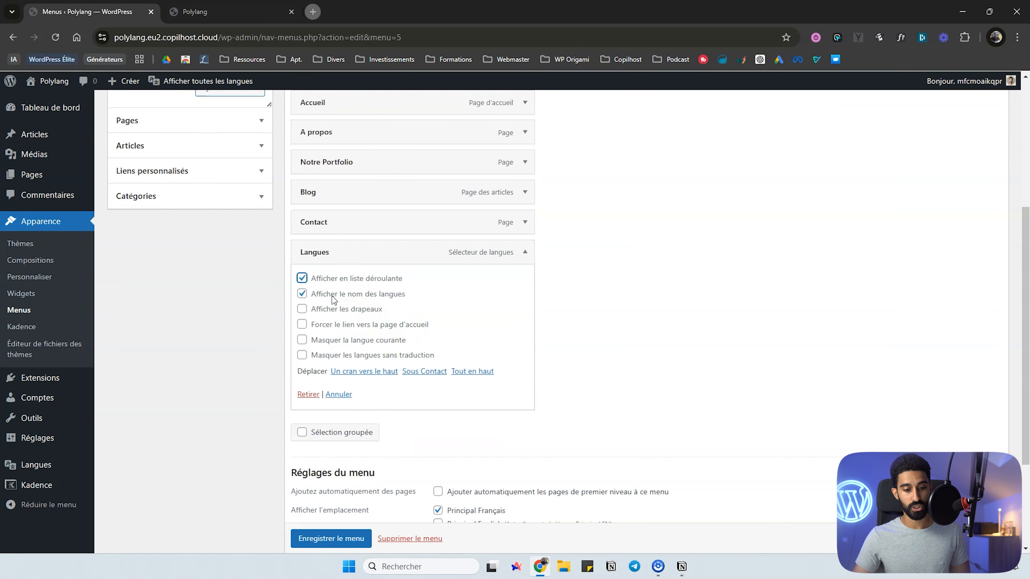
{"action": "scroll", "coordinate": [361, 386], "scroll_direction": "down", "scroll_amount": 3}
{"action": "left_click", "coordinate": [344, 488]}
Reload the site's French home page and switch to English with the header's language dropdown
{"action": "left_click", "coordinate": [198, 12]}
{"action": "left_click", "coordinate": [56, 37]}
{"action": "scroll", "coordinate": [551, 262], "scroll_direction": "up", "scroll_amount": 4}
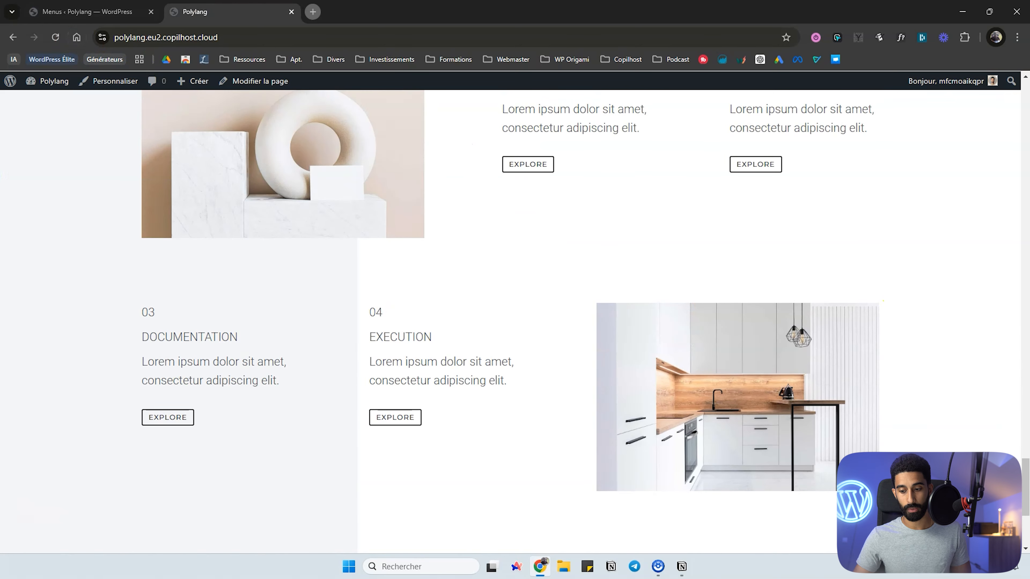
{"action": "left_click_drag", "start_coordinate": [1023, 508], "coordinate": [1001, 95]}
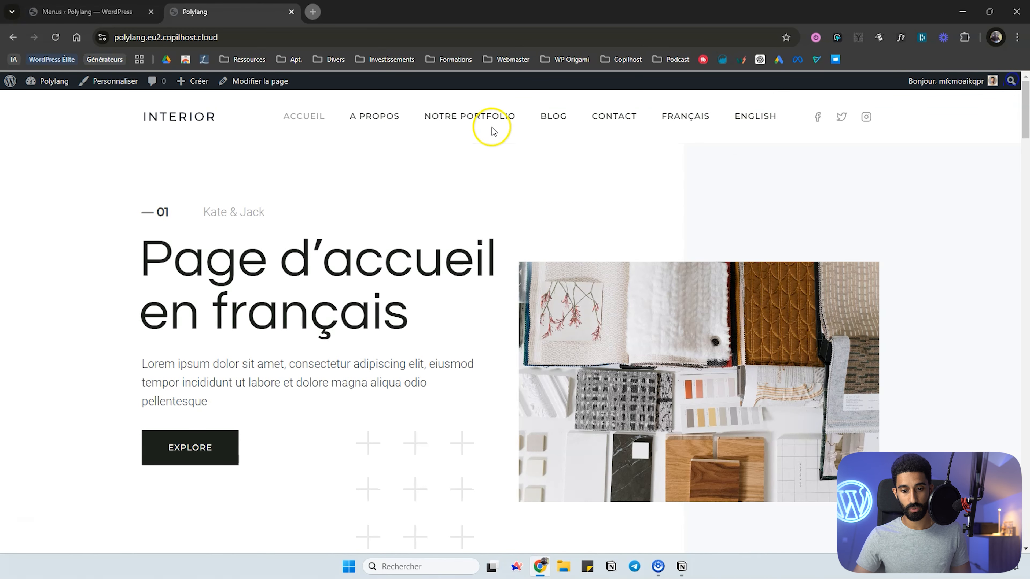
{"action": "left_click", "coordinate": [54, 37]}
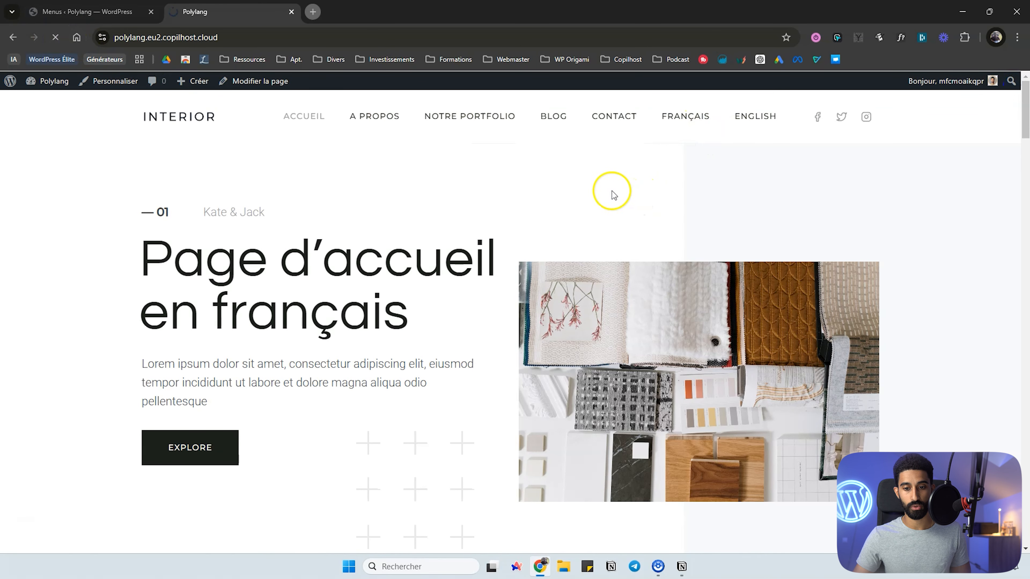
{"action": "mouse_move", "coordinate": [745, 118]}
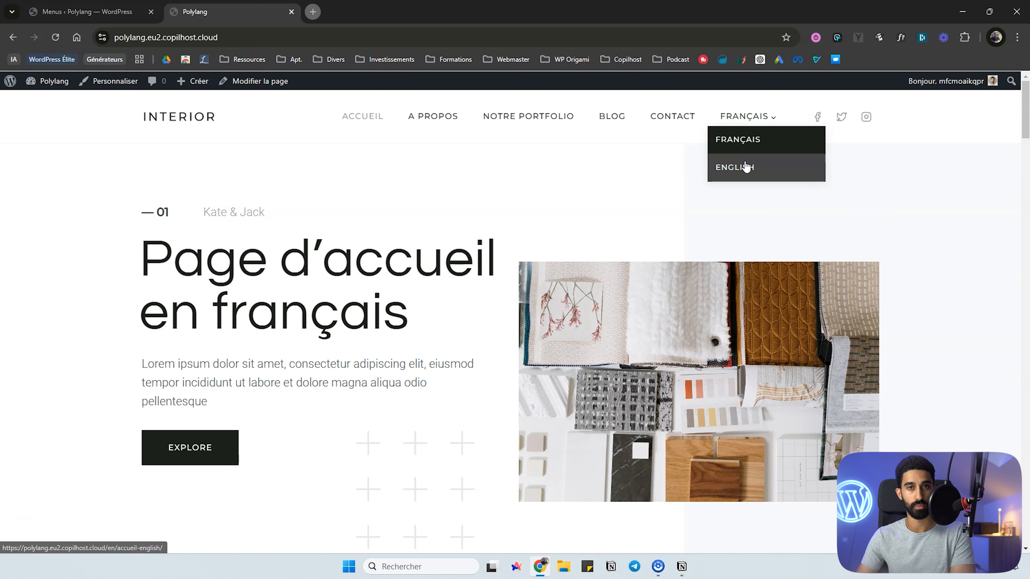
{"action": "left_click", "coordinate": [749, 151]}
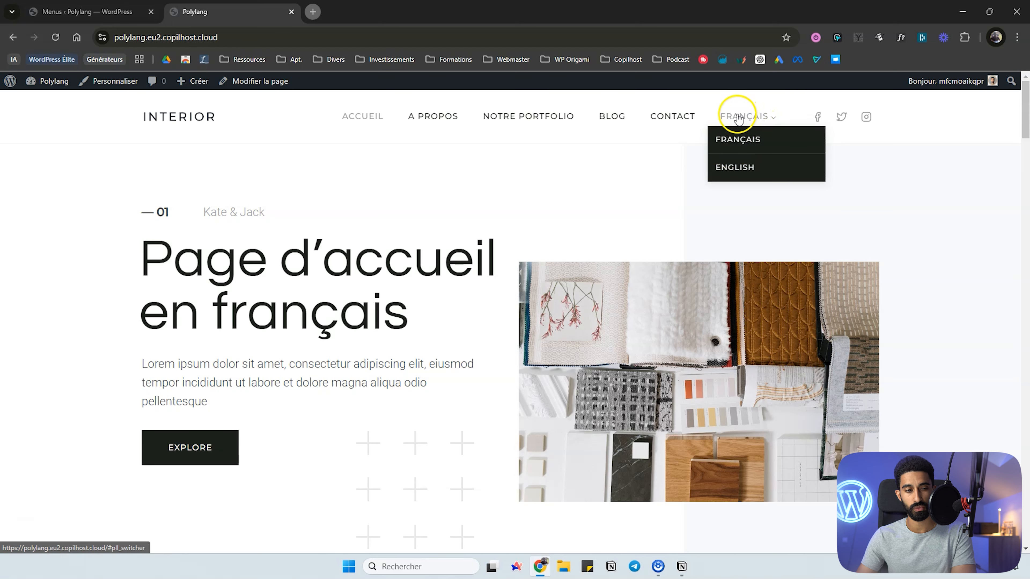
{"action": "left_click", "coordinate": [730, 167]}
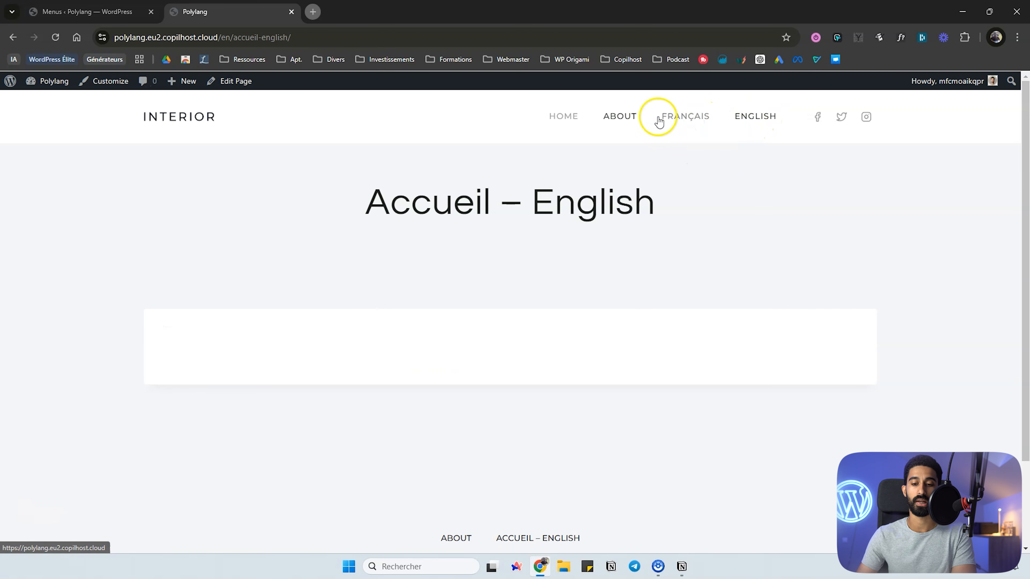
Check the list of editable menus against the English header, and return the site to French with its language switcher
{"action": "key", "text": "ctrl+shift+Tab"}
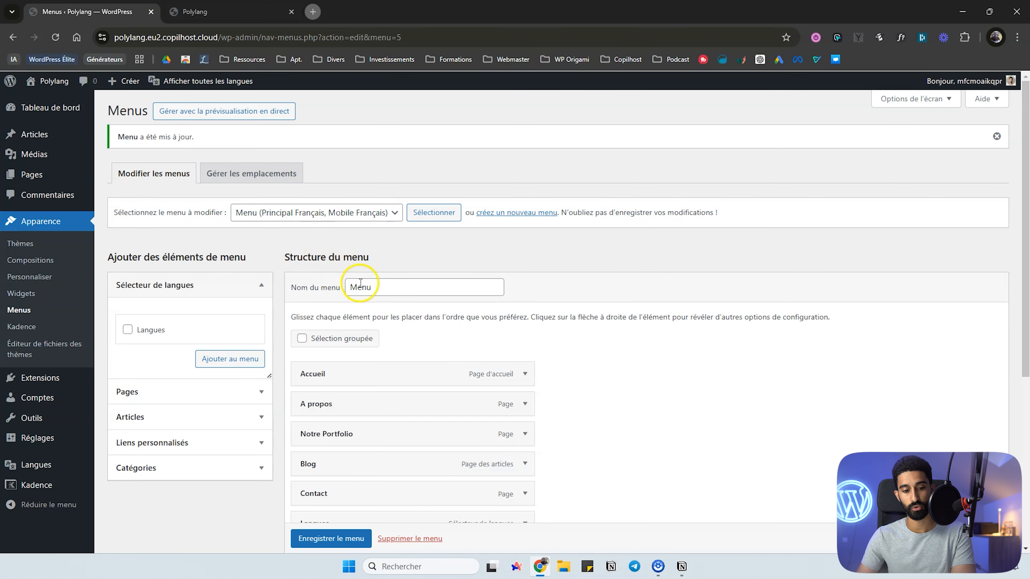
{"action": "left_click", "coordinate": [338, 212]}
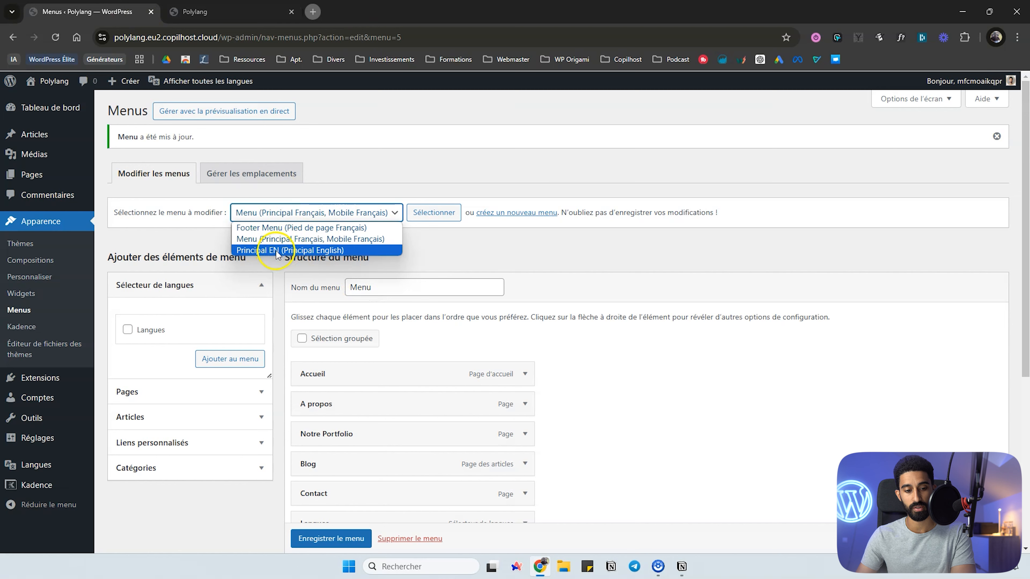
{"action": "left_click", "coordinate": [437, 243]}
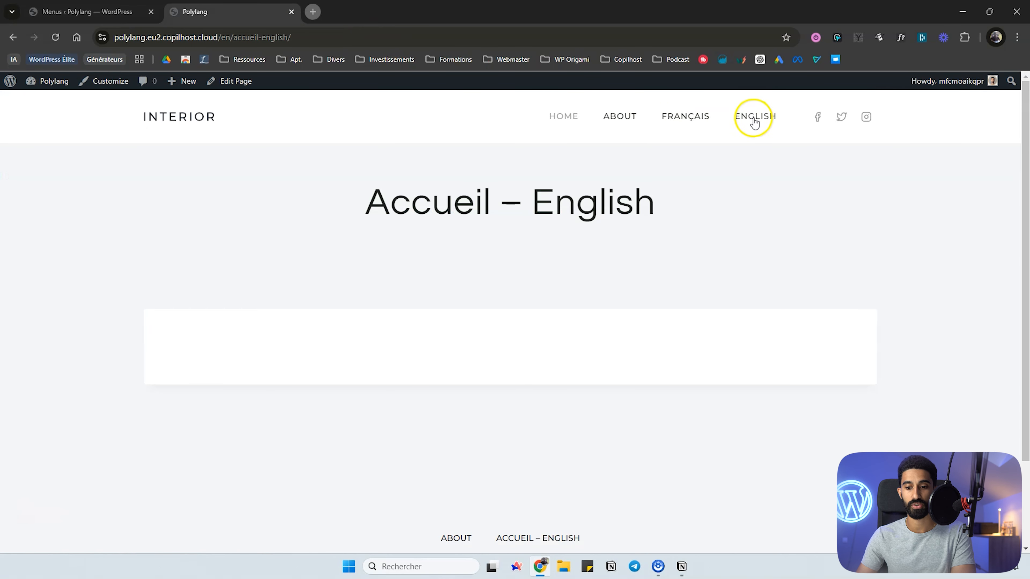
{"action": "left_click", "coordinate": [703, 117]}
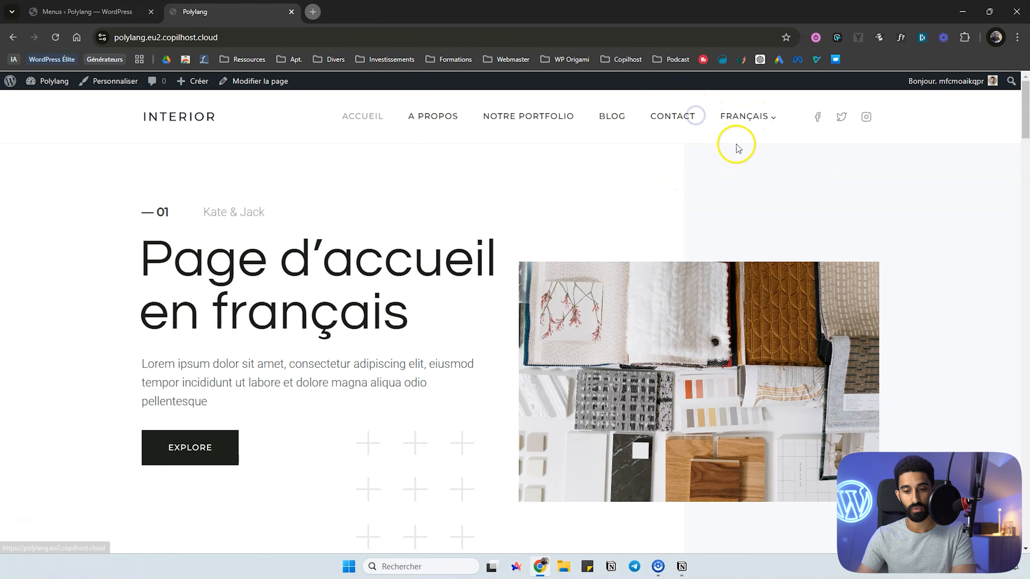
Set the French menu's Langues switcher to show only flags, without language names or a dropdown list, and save the menu
{"action": "key", "text": "ctrl+shift+Tab"}
{"action": "scroll", "coordinate": [407, 359], "scroll_direction": "down", "scroll_amount": 2}
{"action": "scroll", "coordinate": [407, 358], "scroll_direction": "down", "scroll_amount": 3}
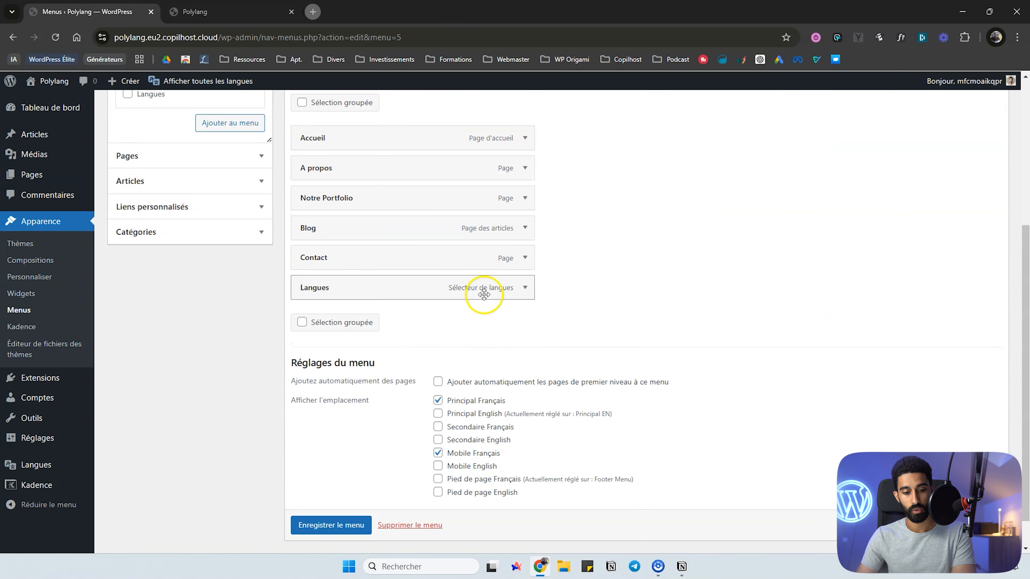
{"action": "left_click", "coordinate": [524, 287]}
{"action": "scroll", "coordinate": [344, 273], "scroll_direction": "down", "scroll_amount": 1}
{"action": "left_click", "coordinate": [340, 269]}
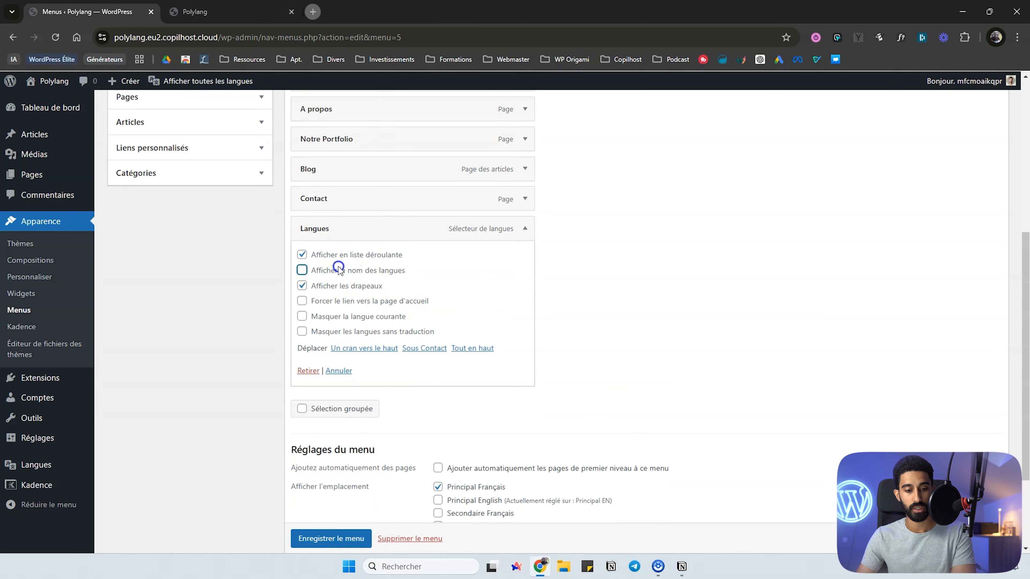
{"action": "left_click", "coordinate": [339, 255]}
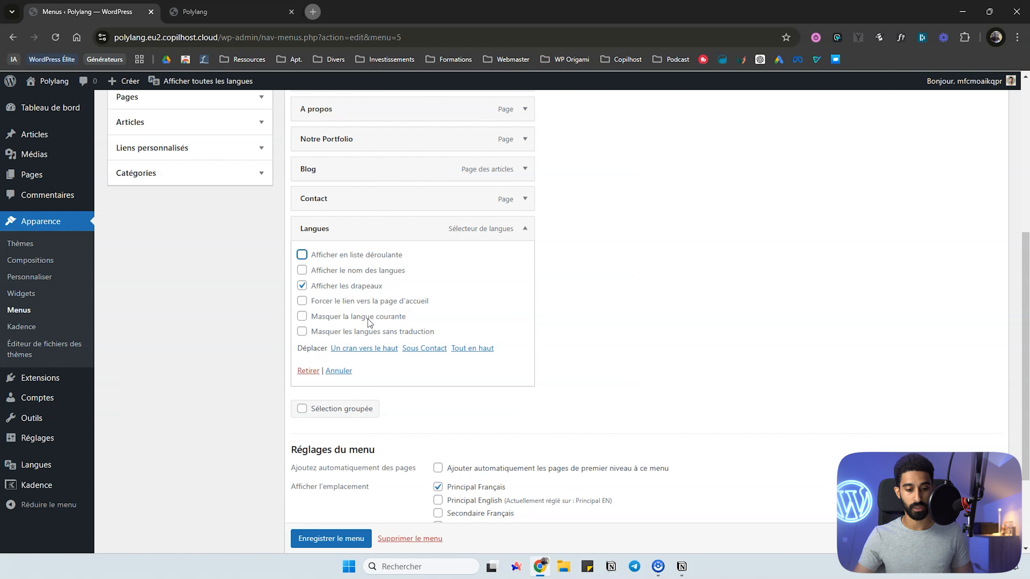
{"action": "left_click", "coordinate": [351, 320]}
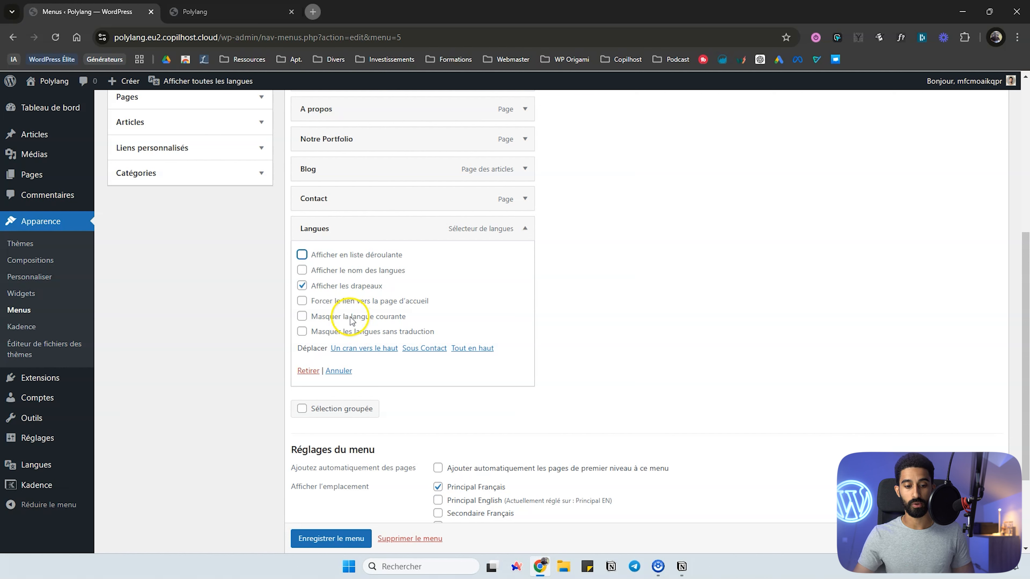
{"action": "left_click", "coordinate": [313, 537]}
{"action": "scroll", "coordinate": [315, 538], "scroll_direction": "down", "scroll_amount": 1}
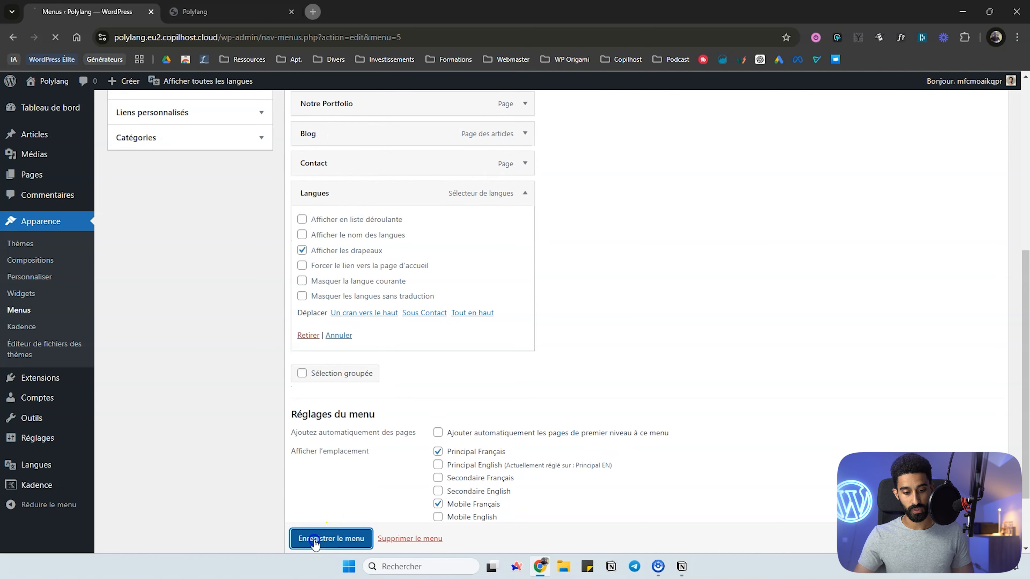
Reload the French home page and switch to English with the flag in the header
{"action": "left_click", "coordinate": [199, 13]}
{"action": "left_click", "coordinate": [53, 36]}
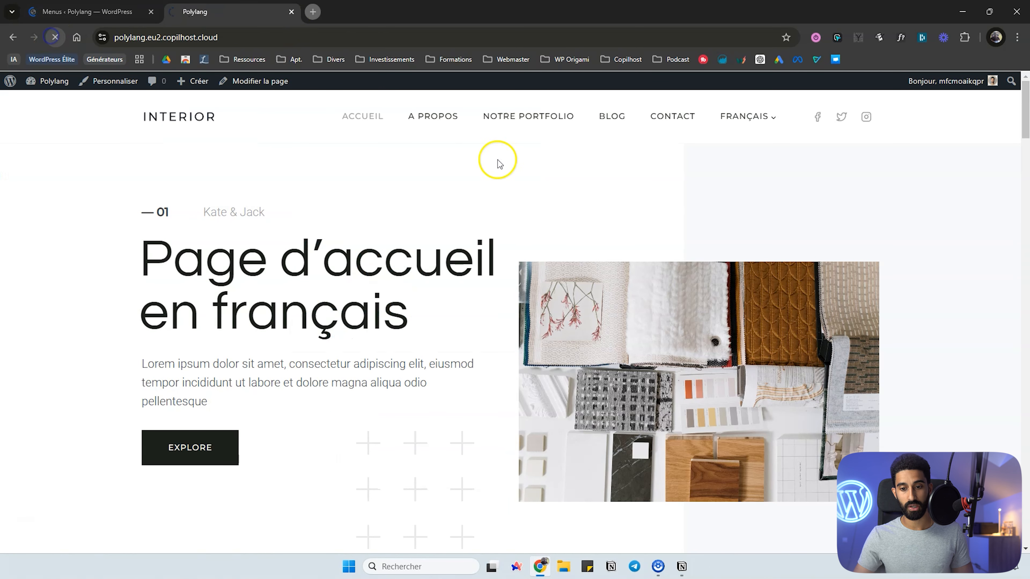
{"action": "left_click", "coordinate": [766, 120]}
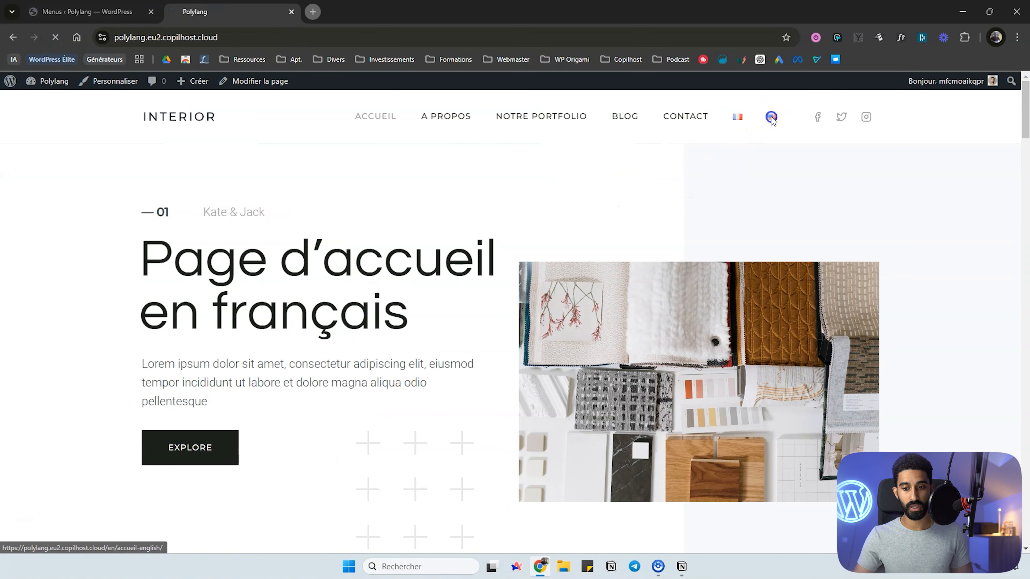
In the Principal EN menu, set the Langues switcher to show flags instead of language names and save the menu
{"action": "left_click", "coordinate": [121, 11]}
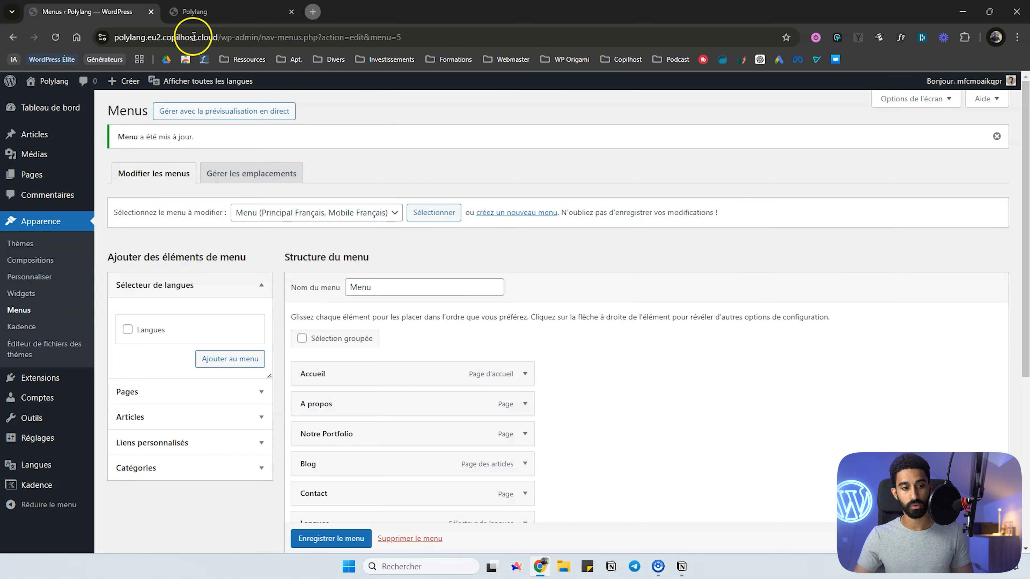
{"action": "left_click", "coordinate": [337, 213]}
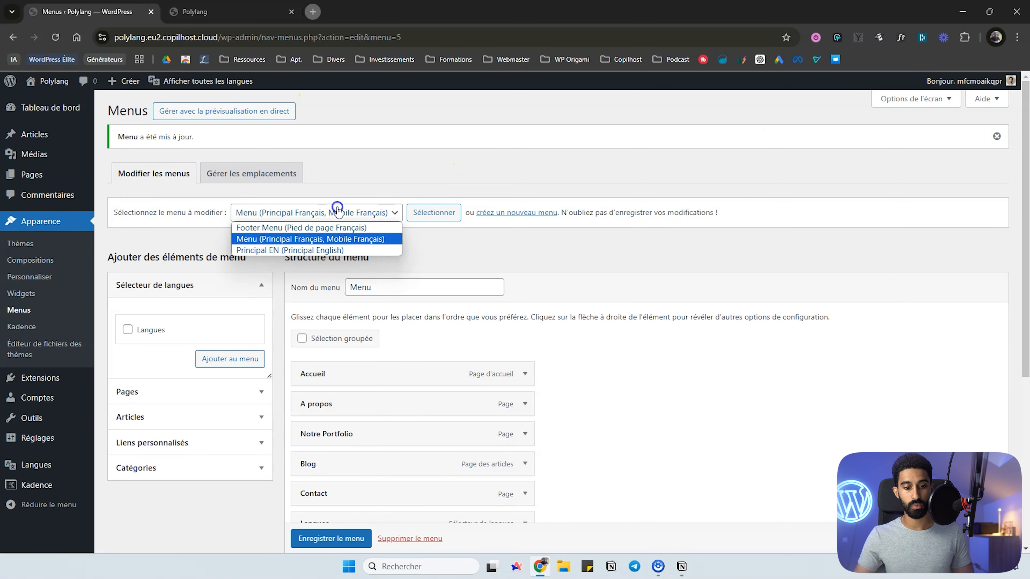
{"action": "left_click", "coordinate": [313, 248]}
{"action": "left_click", "coordinate": [419, 221]}
{"action": "scroll", "coordinate": [402, 281], "scroll_direction": "down", "scroll_amount": 3}
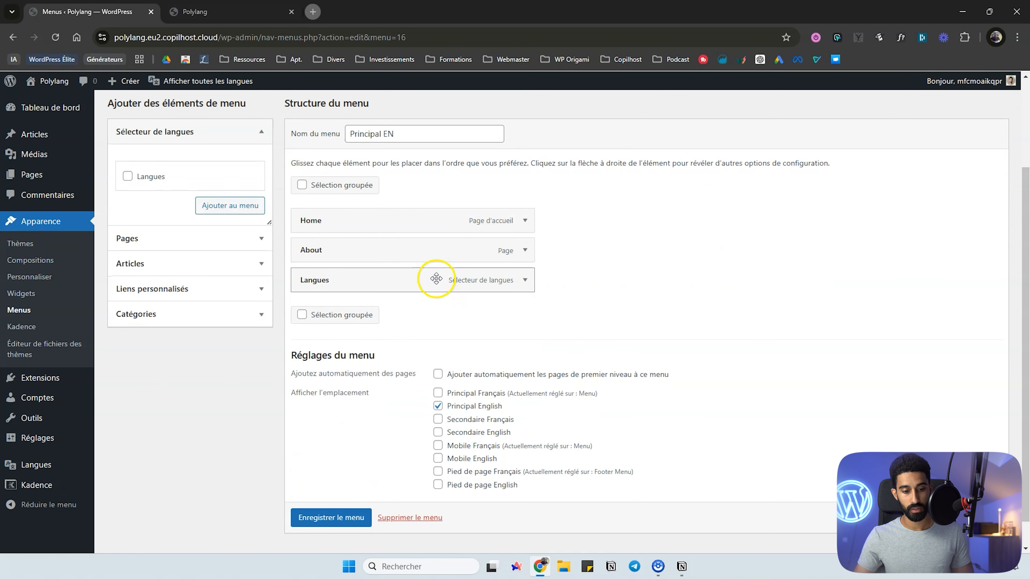
{"action": "left_click", "coordinate": [525, 280]}
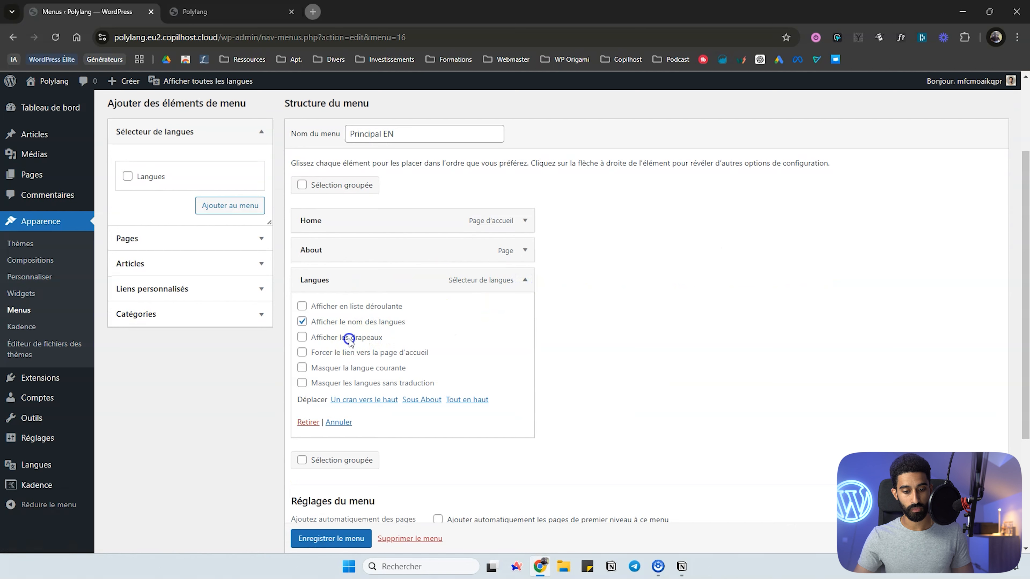
{"action": "left_click", "coordinate": [344, 324]}
{"action": "left_click", "coordinate": [322, 542]}
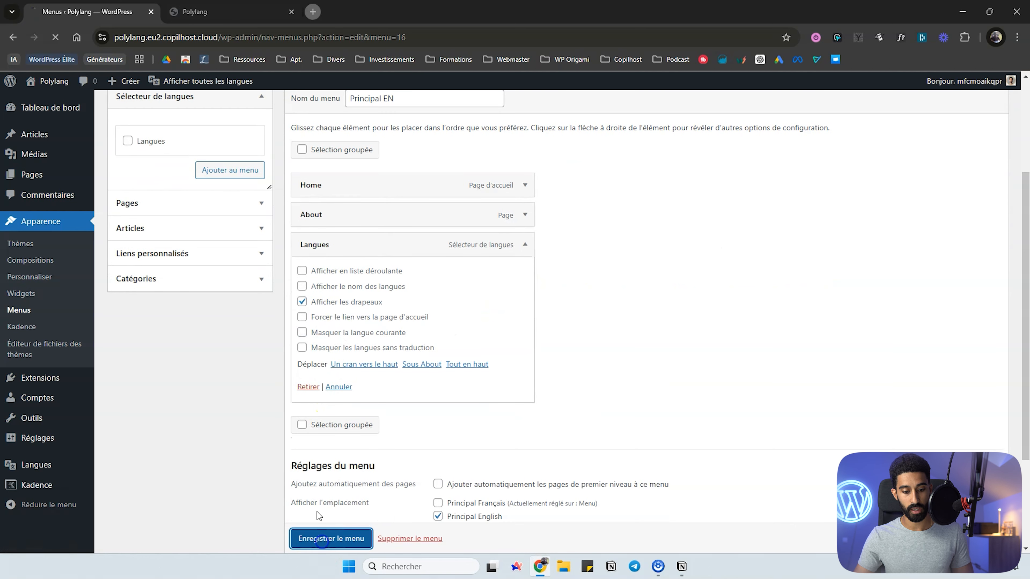
Reload the English home page and test the French and English flags there, including switching to French from the About page
{"action": "left_click", "coordinate": [227, 11]}
{"action": "left_click", "coordinate": [56, 37]}
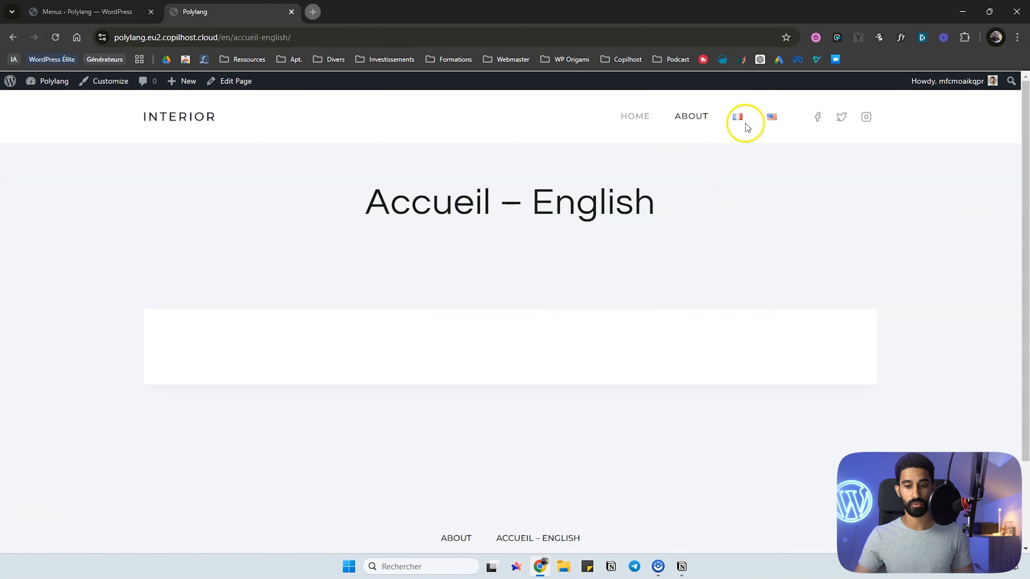
{"action": "left_click", "coordinate": [738, 122]}
{"action": "left_click", "coordinate": [770, 118]}
{"action": "left_click", "coordinate": [737, 118]}
{"action": "left_click", "coordinate": [773, 119]}
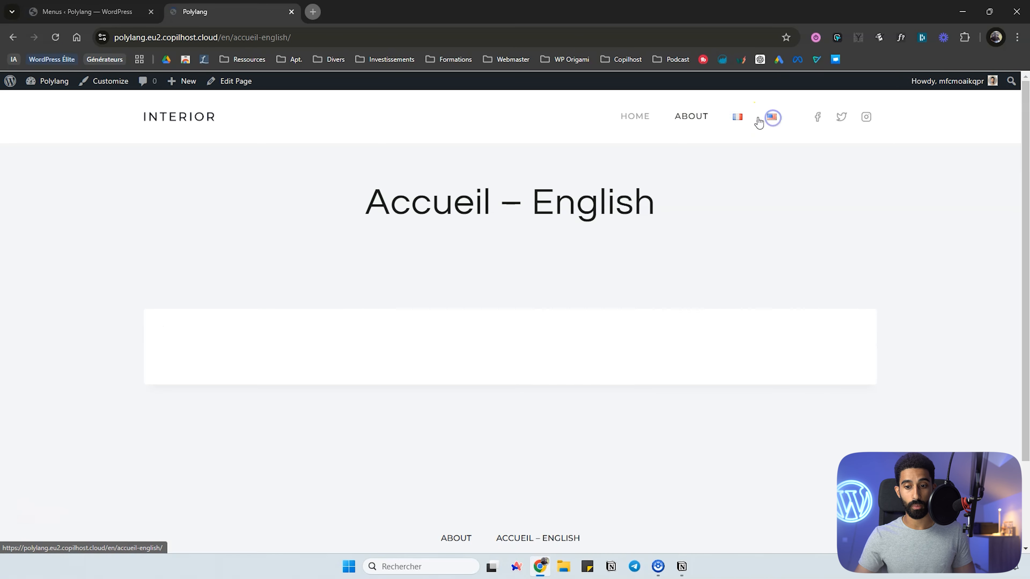
{"action": "left_click", "coordinate": [739, 118]}
{"action": "left_click", "coordinate": [775, 119]}
{"action": "left_click", "coordinate": [736, 118]}
{"action": "left_click", "coordinate": [771, 116]}
{"action": "left_click", "coordinate": [685, 120]}
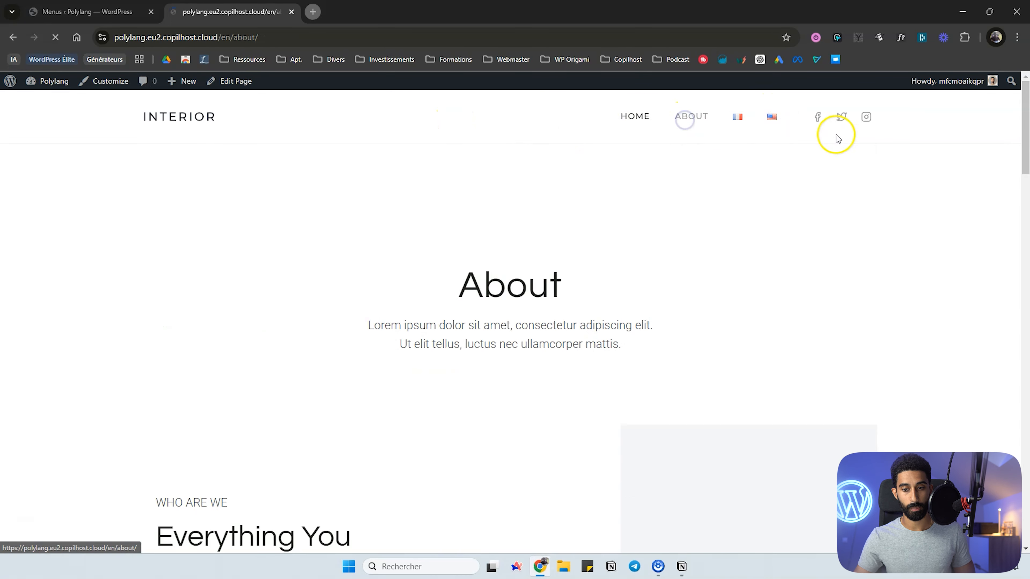
{"action": "left_click", "coordinate": [737, 117]}
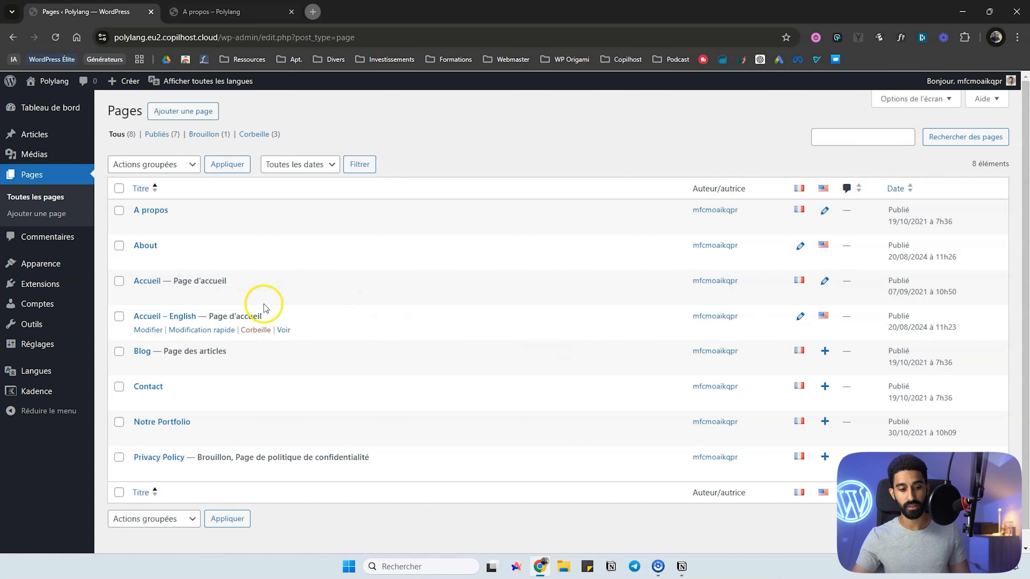
Edit the Accueil – English page and open its linked French translation from the language settings
{"action": "left_click", "coordinate": [147, 332]}
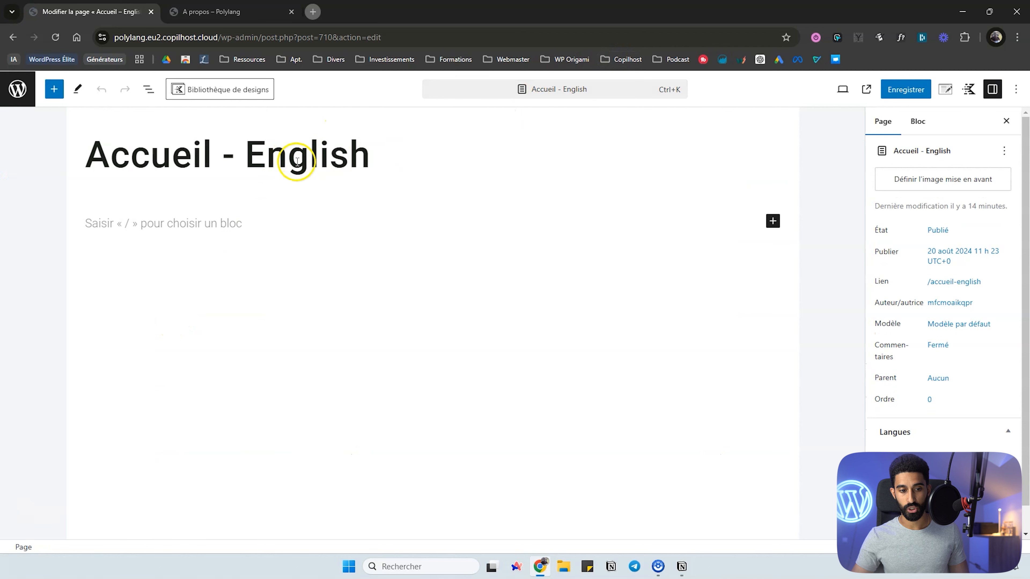
{"action": "scroll", "coordinate": [955, 415], "scroll_direction": "down", "scroll_amount": 1}
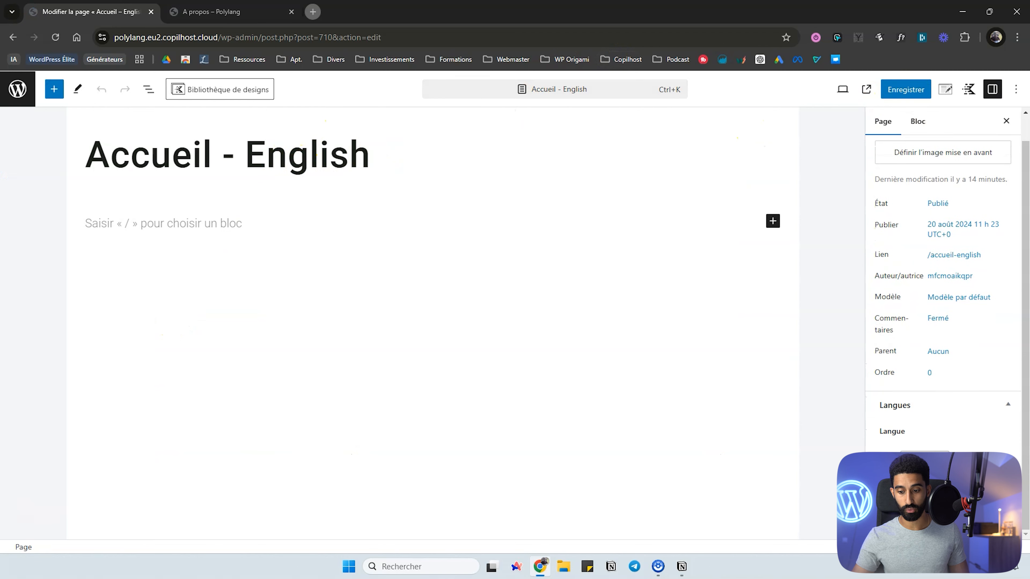
{"action": "left_click", "coordinate": [903, 506]}
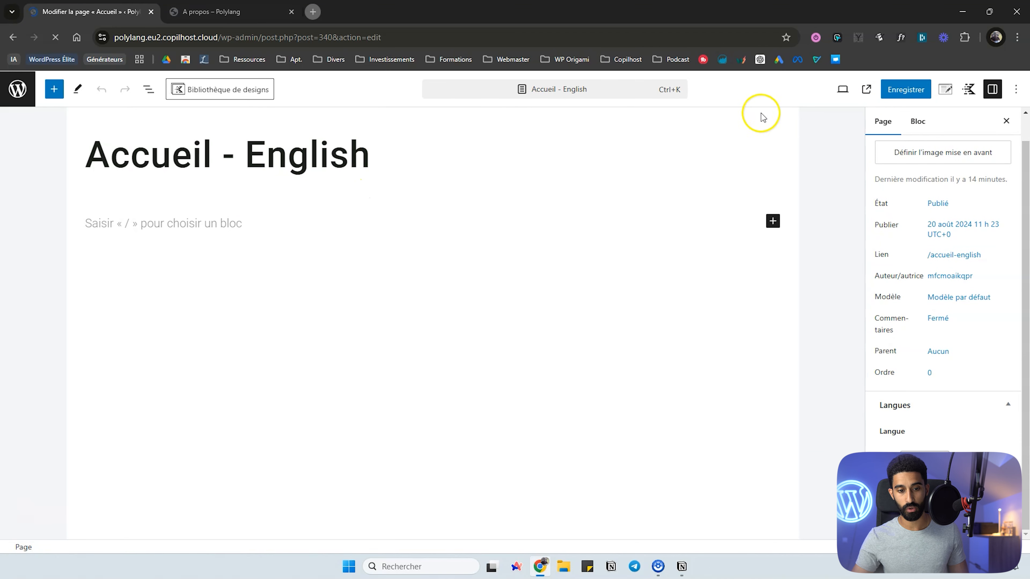
Copy all blocks of the French Accueil page and open its English translation, Accueil - English, for editing
{"action": "left_click", "coordinate": [1013, 88]}
{"action": "scroll", "coordinate": [895, 467], "scroll_direction": "down", "scroll_amount": 1}
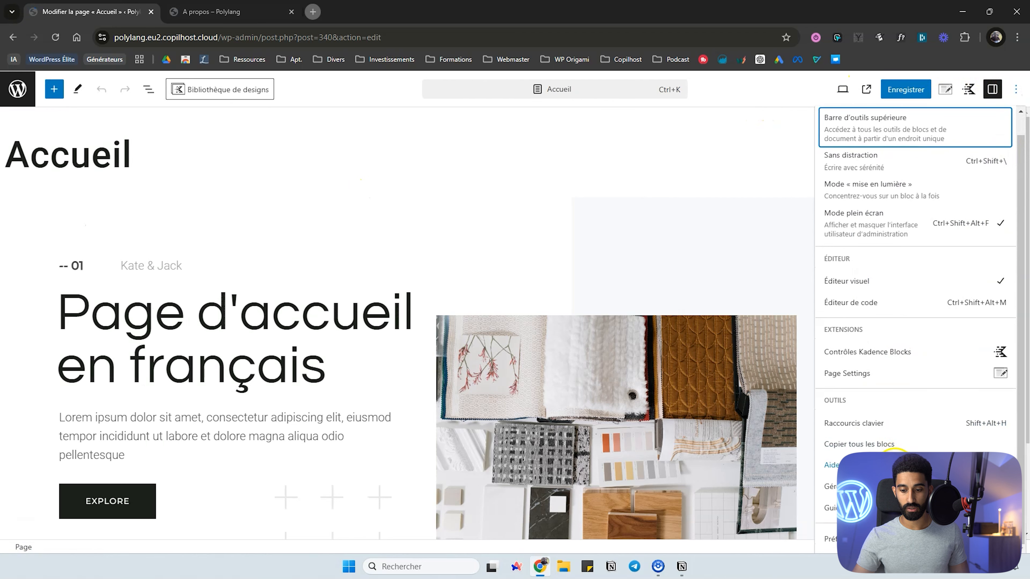
{"action": "left_click", "coordinate": [864, 446]}
{"action": "left_click", "coordinate": [731, 159]}
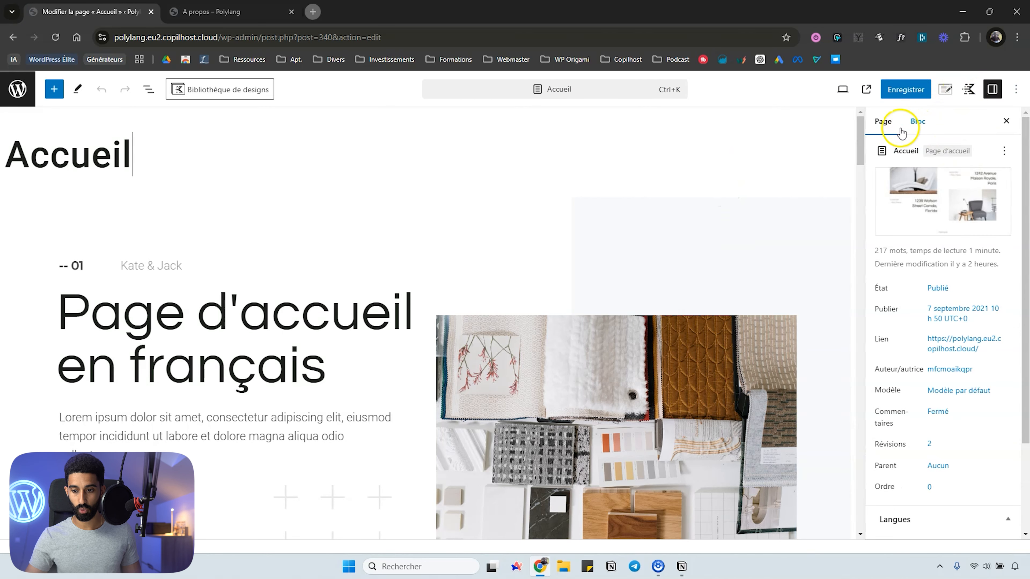
{"action": "scroll", "coordinate": [928, 324], "scroll_direction": "down", "scroll_amount": 3}
{"action": "left_click", "coordinate": [902, 515]}
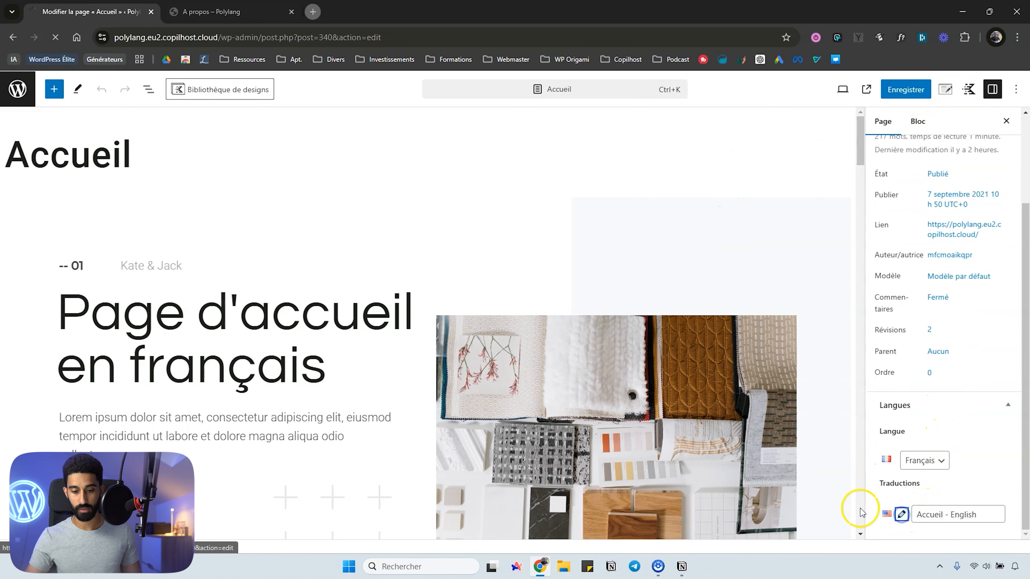
Paste the copied French blocks, disable the page title and content vertical spacing, and set the layout to Normal and the content style to Unboxed
{"action": "left_click", "coordinate": [243, 223]}
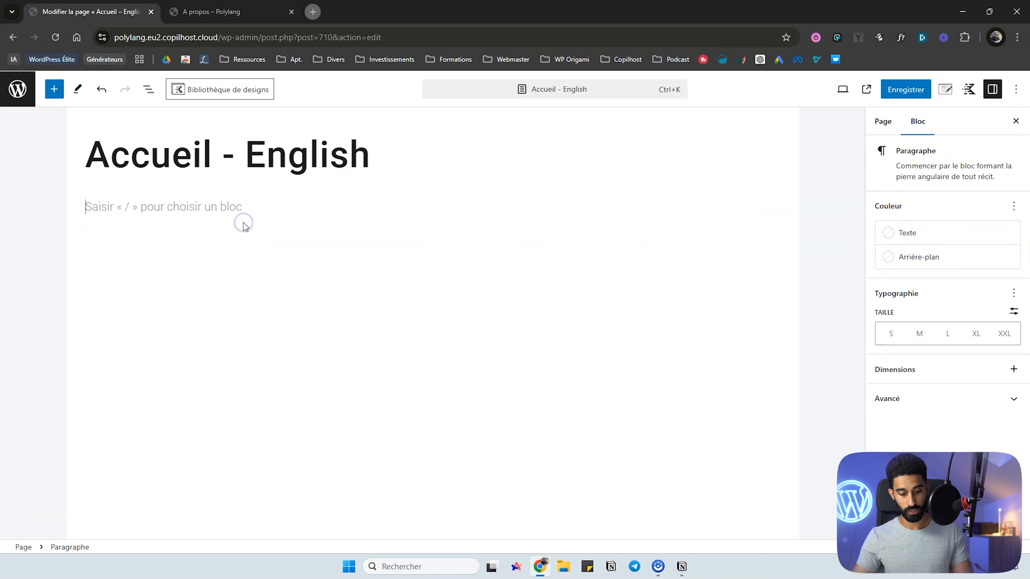
{"action": "key", "text": "ctrl+v"}
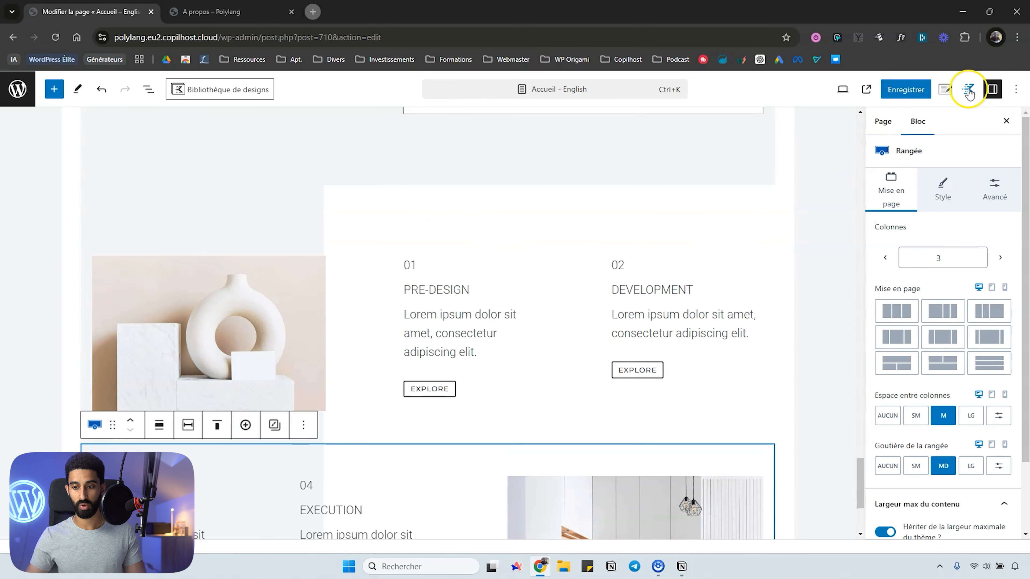
{"action": "left_click", "coordinate": [945, 90]}
{"action": "left_click", "coordinate": [991, 234]}
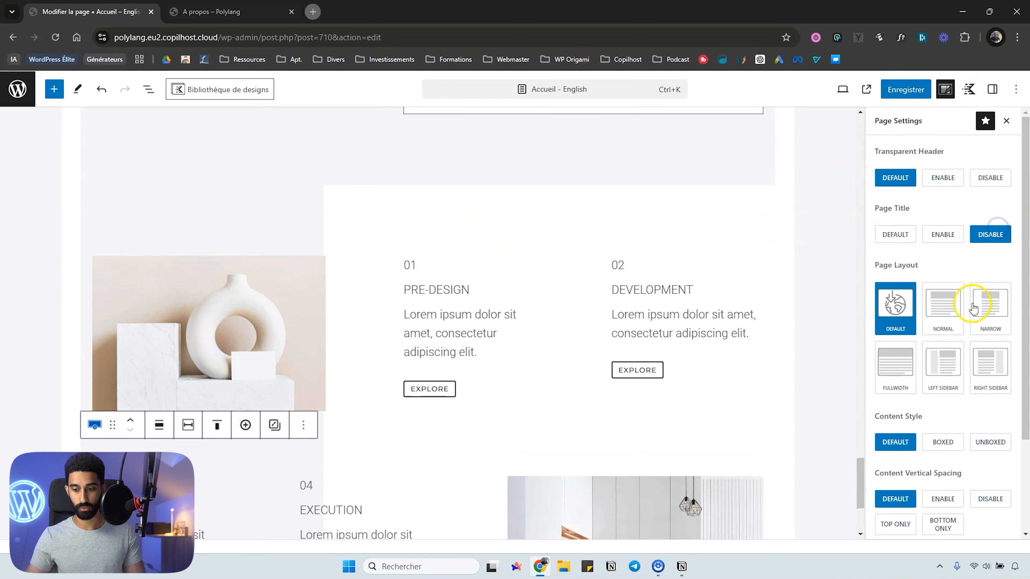
{"action": "left_click", "coordinate": [942, 307]}
{"action": "left_click", "coordinate": [989, 442]}
{"action": "scroll", "coordinate": [985, 437], "scroll_direction": "down", "scroll_amount": 3}
{"action": "left_click", "coordinate": [991, 378]}
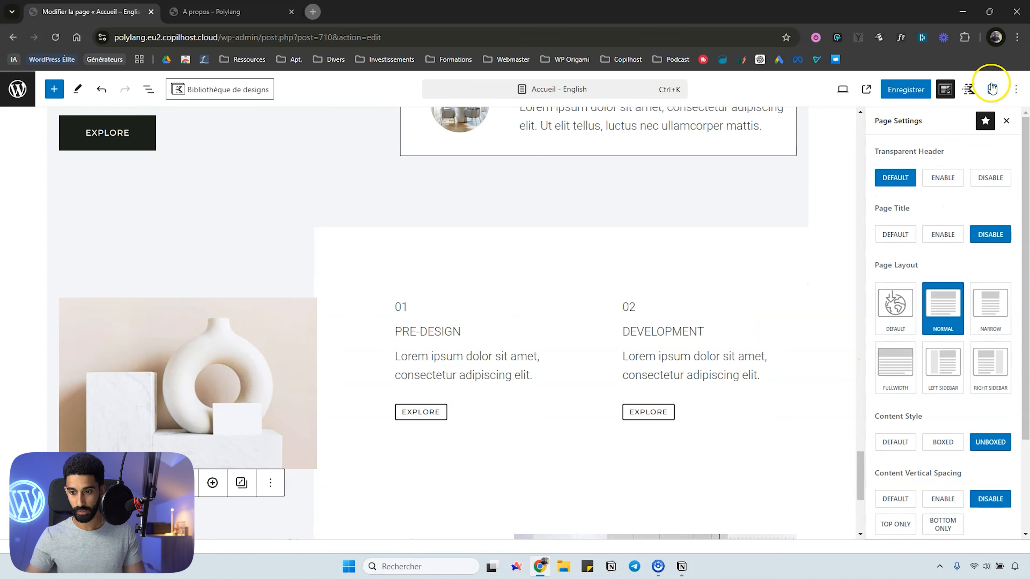
{"action": "left_click", "coordinate": [992, 89]}
Replace the main heading with "Homepage in english", inserting a line break before "in"
{"action": "scroll", "coordinate": [552, 262], "scroll_direction": "up", "scroll_amount": 20}
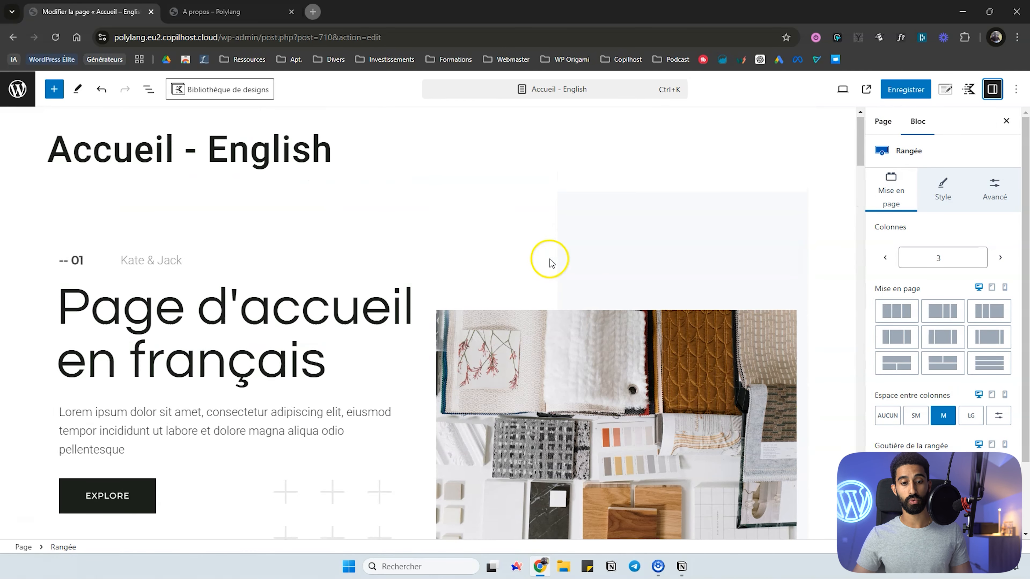
{"action": "left_click", "coordinate": [248, 327]}
{"action": "key", "text": "ctrl+a"}
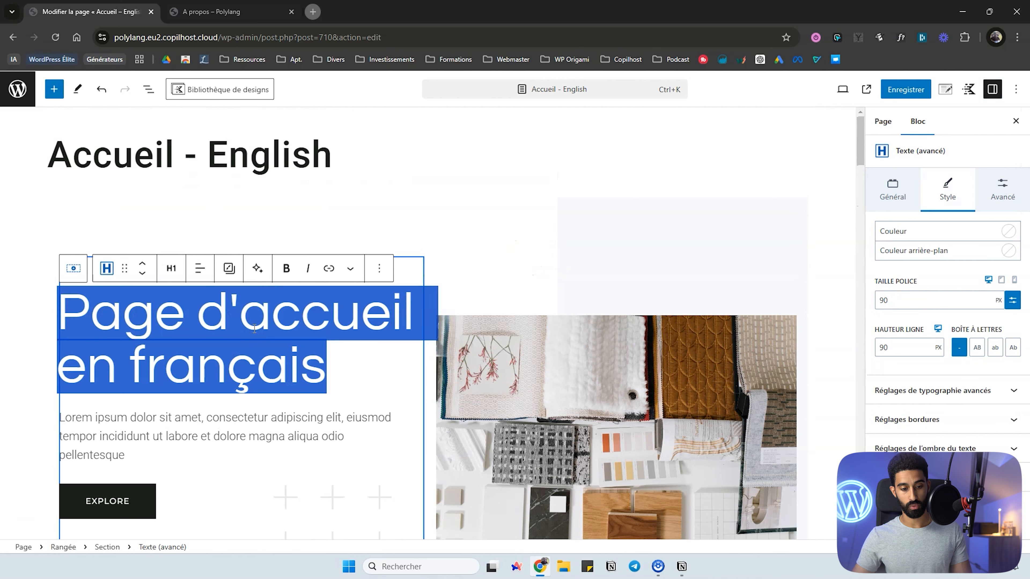
{"action": "type", "text": "Homepage in"}
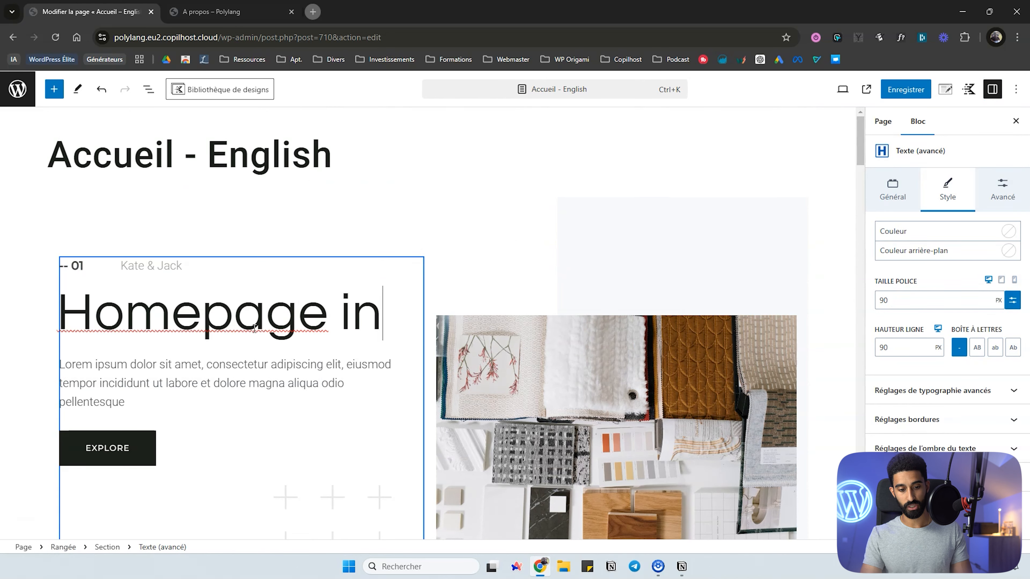
{"action": "type", "text": " english"}
{"action": "left_click", "coordinate": [354, 309]}
{"action": "left_click", "coordinate": [345, 308]}
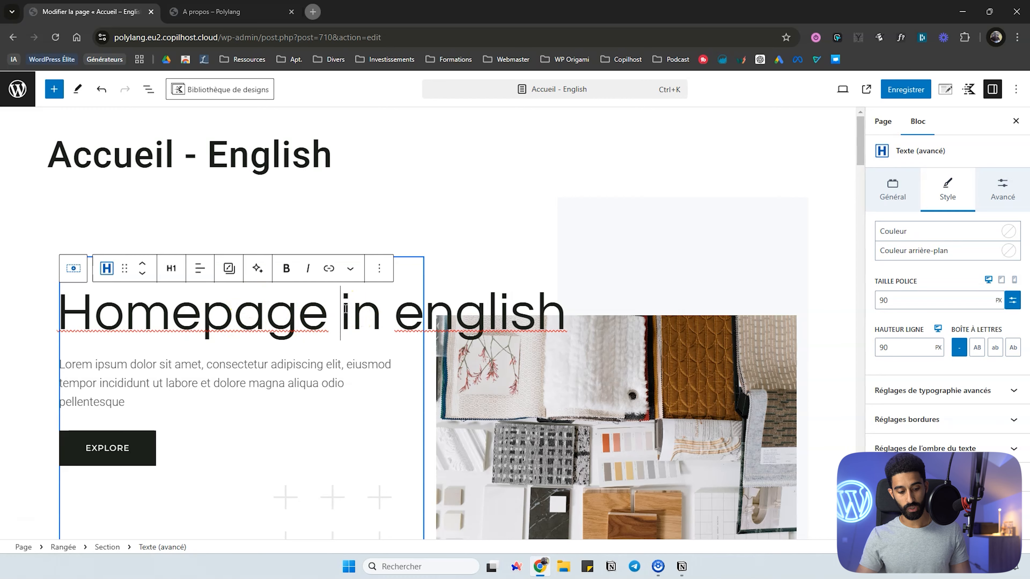
{"action": "key", "text": "shift+Return"}
Check which library images are offered as a replacement for the kitchen image, and save the English home page
{"action": "scroll", "coordinate": [457, 302], "scroll_direction": "down", "scroll_amount": 10}
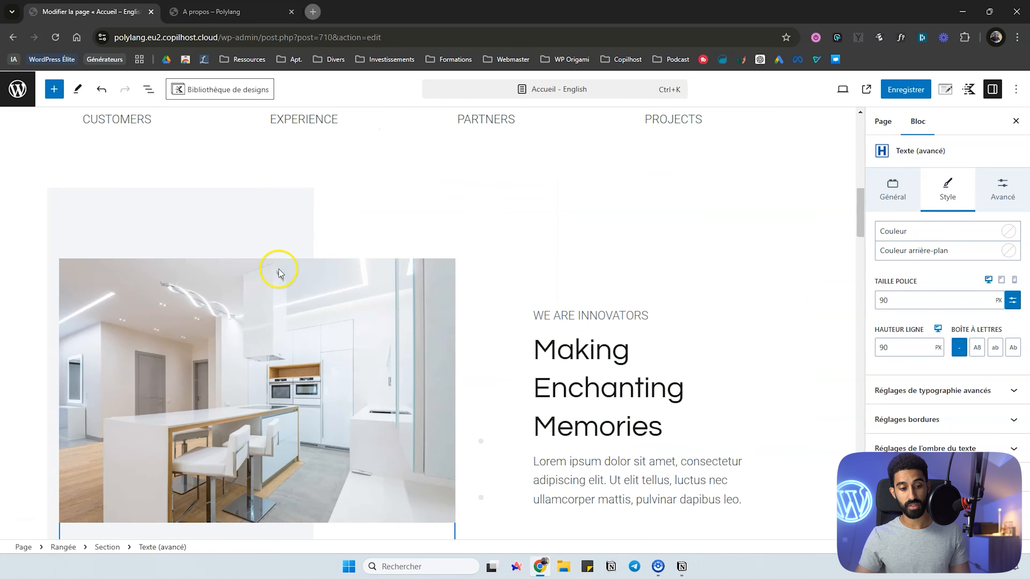
{"action": "left_click", "coordinate": [241, 267]}
{"action": "scroll", "coordinate": [243, 183], "scroll_direction": "up", "scroll_amount": 1}
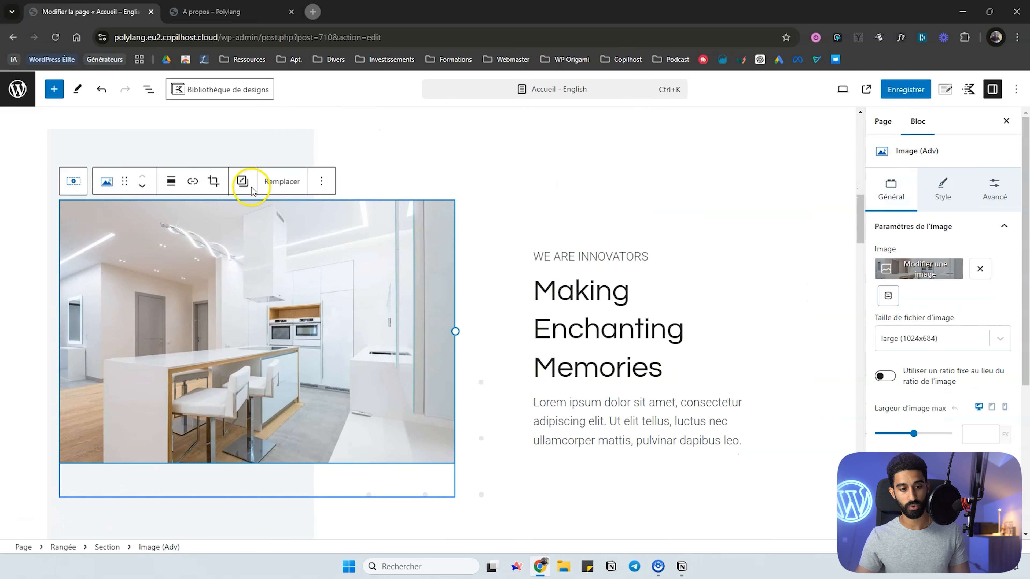
{"action": "left_click", "coordinate": [279, 181]}
{"action": "left_click", "coordinate": [928, 269]}
{"action": "left_click", "coordinate": [141, 128]}
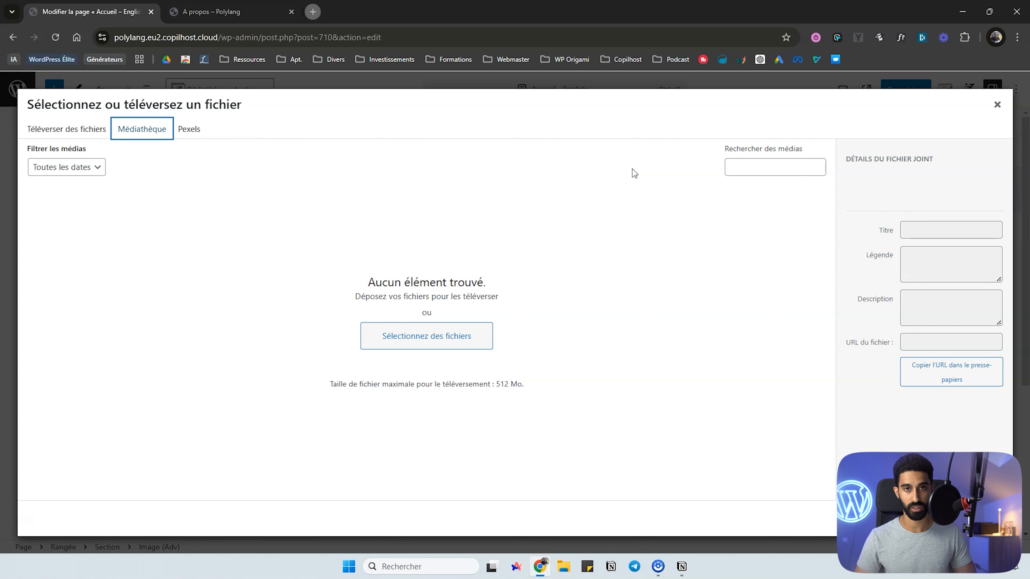
{"action": "left_click", "coordinate": [904, 89]}
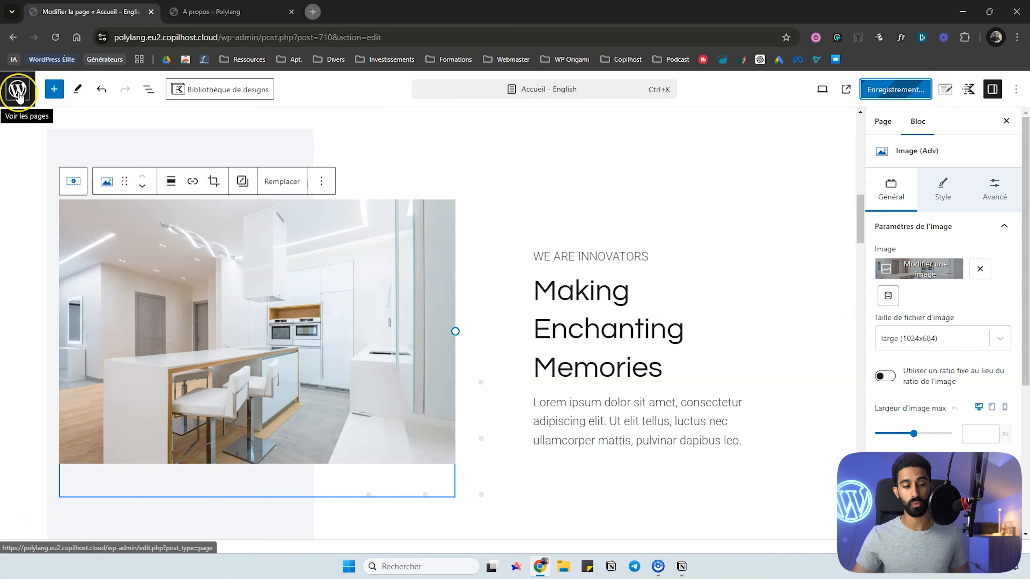
Go to the site's media library and check the language setting of the white chaise longue image
{"action": "left_click", "coordinate": [17, 89]}
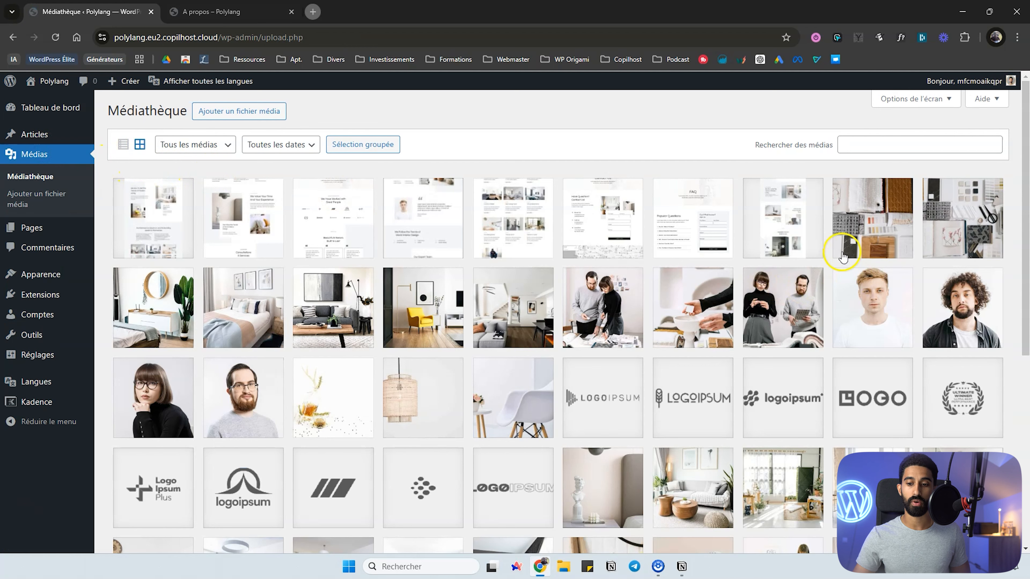
{"action": "scroll", "coordinate": [558, 290], "scroll_direction": "down", "scroll_amount": 7}
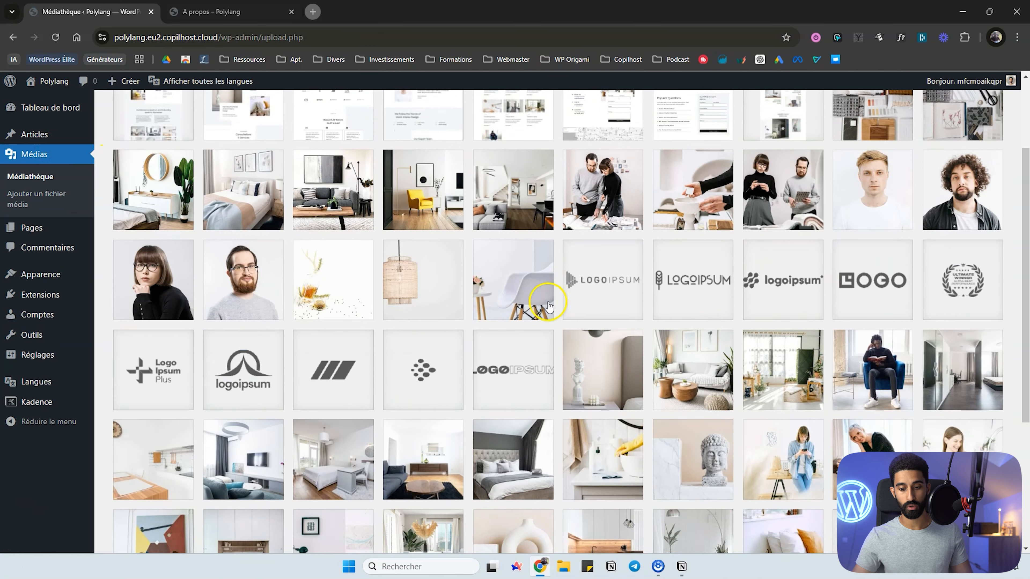
{"action": "left_click", "coordinate": [802, 457]}
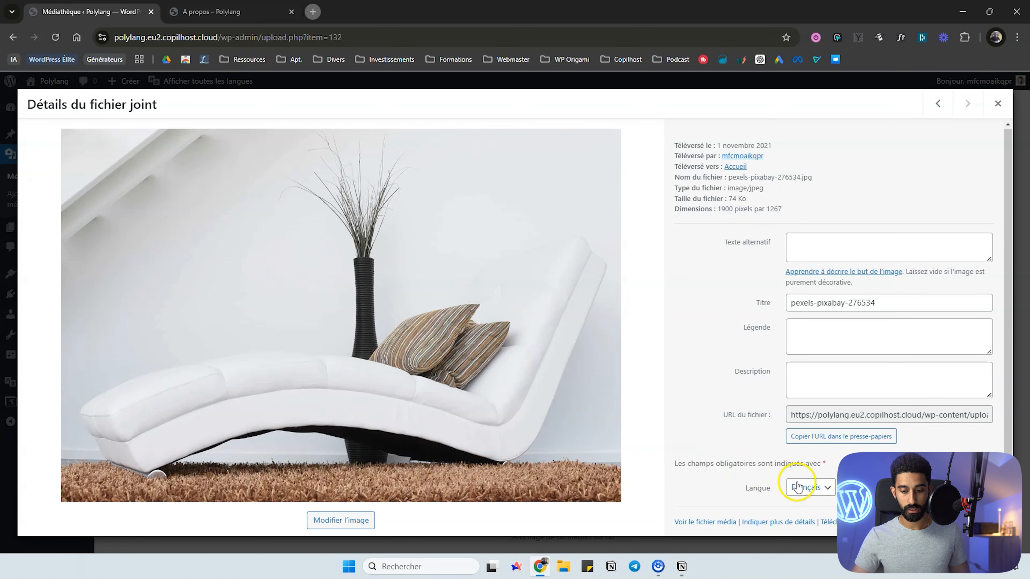
{"action": "left_click", "coordinate": [808, 488]}
{"action": "left_click", "coordinate": [808, 503]}
{"action": "left_click", "coordinate": [997, 106]}
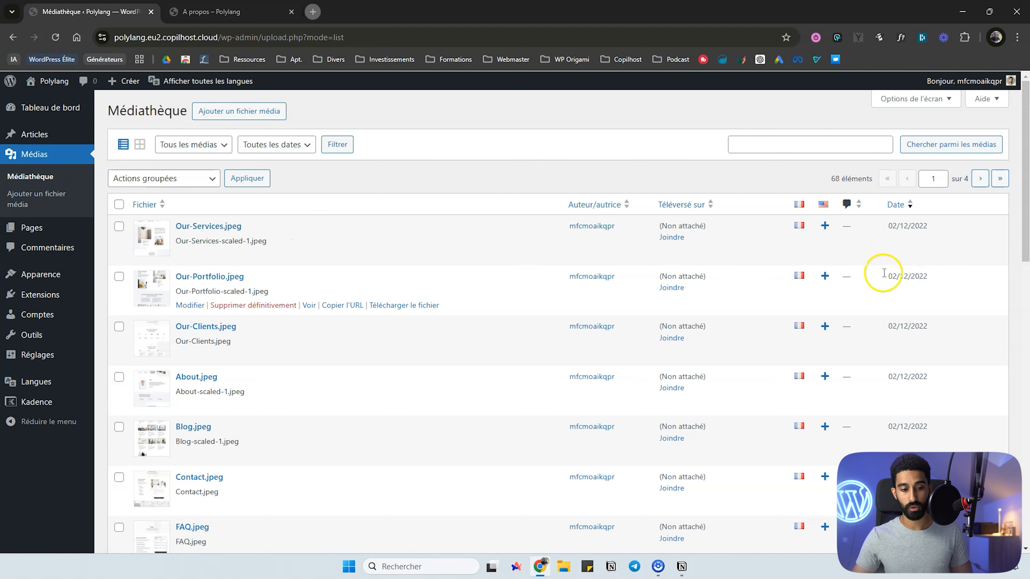
Create the English translation of Our-Portfolio.jpeg, review its alternative text, caption and description fields, and update the media file
{"action": "left_click", "coordinate": [824, 276]}
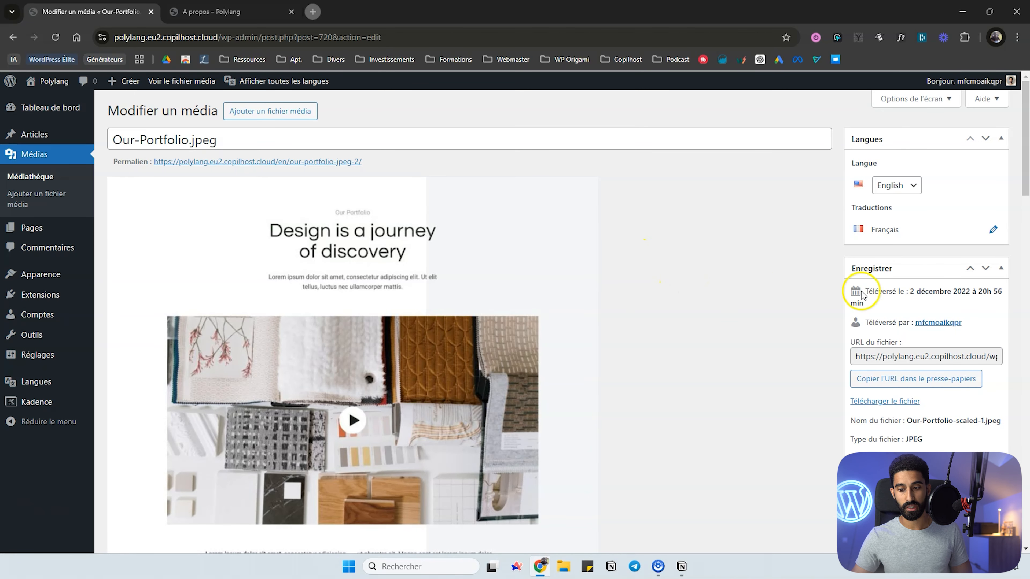
{"action": "left_click", "coordinate": [890, 186]}
{"action": "left_click", "coordinate": [959, 187]}
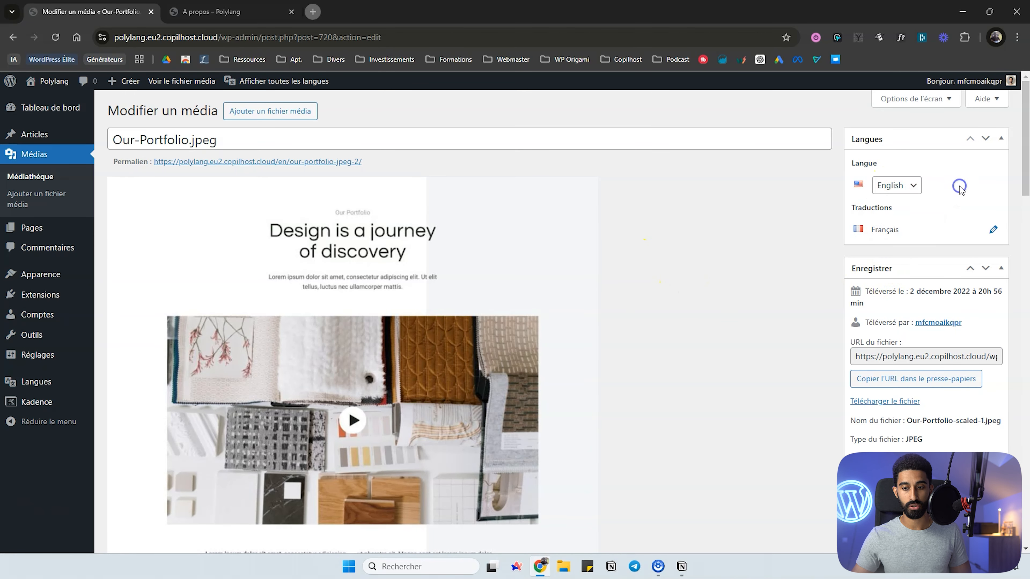
{"action": "scroll", "coordinate": [890, 234], "scroll_direction": "down", "scroll_amount": 8}
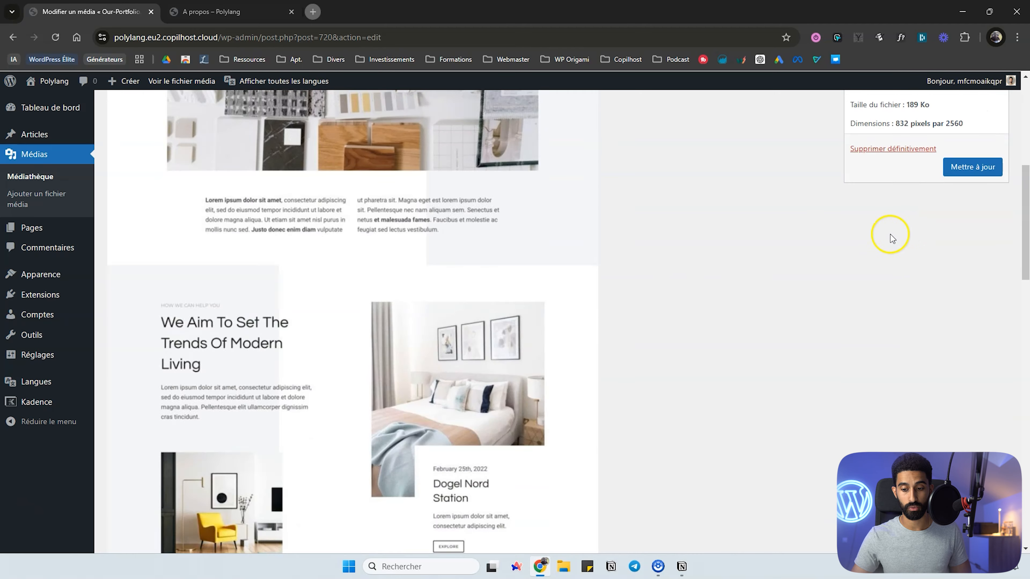
{"action": "scroll", "coordinate": [889, 234], "scroll_direction": "down", "scroll_amount": 20}
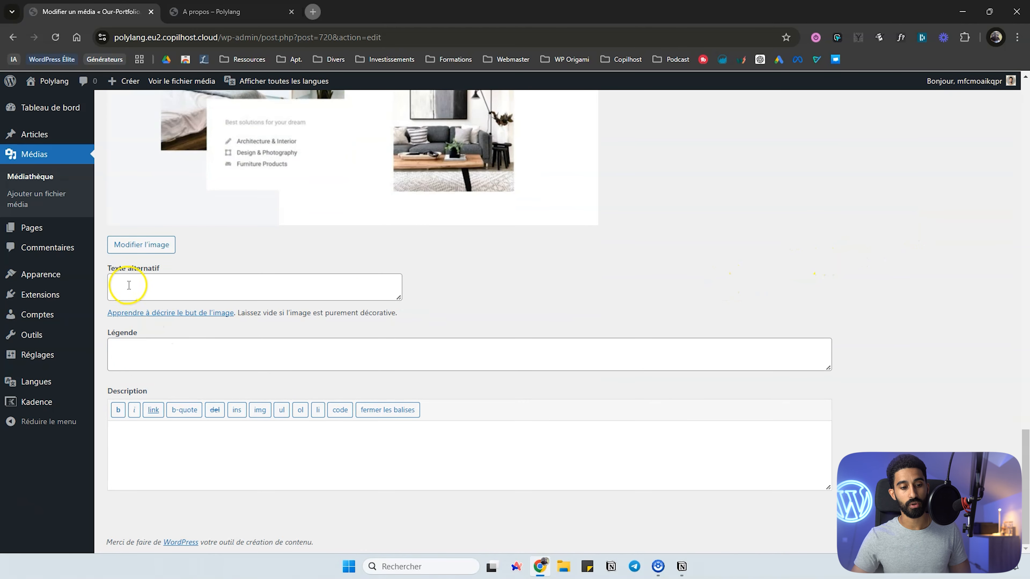
{"action": "scroll", "coordinate": [322, 384], "scroll_direction": "up", "scroll_amount": 15}
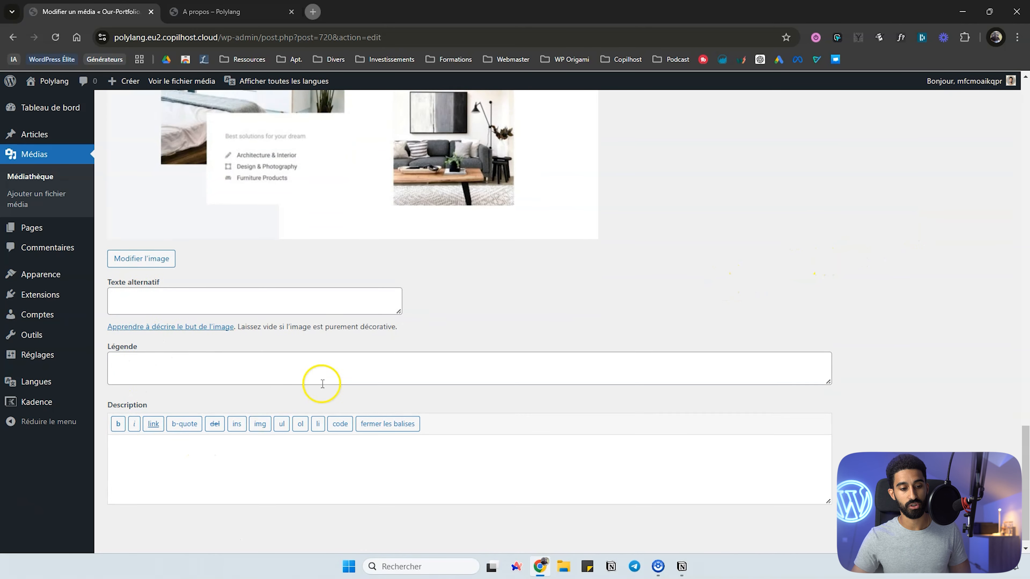
{"action": "scroll", "coordinate": [630, 260], "scroll_direction": "up", "scroll_amount": 6}
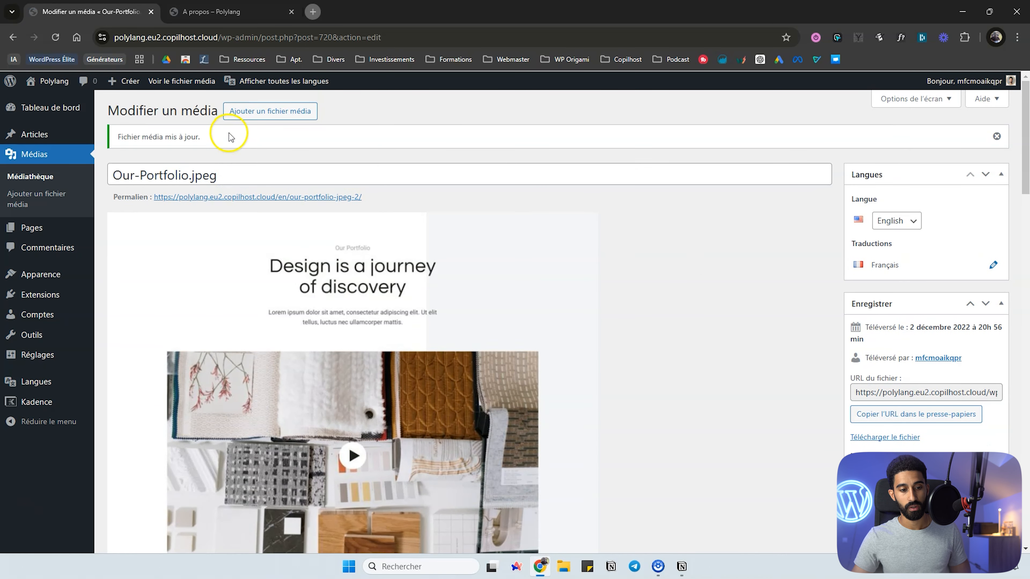
Return to the media list, create the English translation of the bedroom photo attached to Notre Portfolio, and update it
{"action": "key", "text": "alt+Left"}
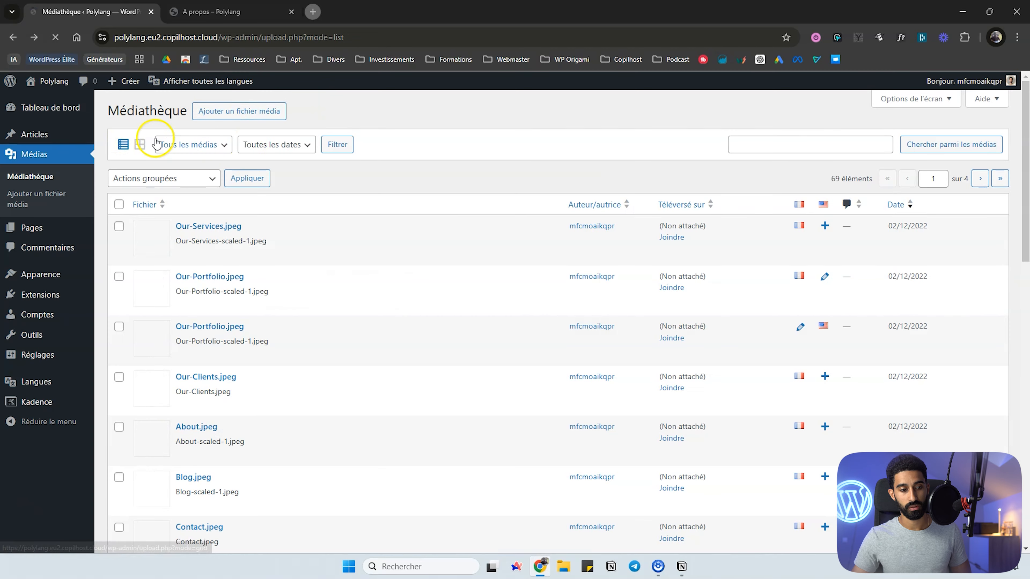
{"action": "scroll", "coordinate": [271, 165], "scroll_direction": "down", "scroll_amount": 1}
{"action": "scroll", "coordinate": [230, 207], "scroll_direction": "down", "scroll_amount": 8}
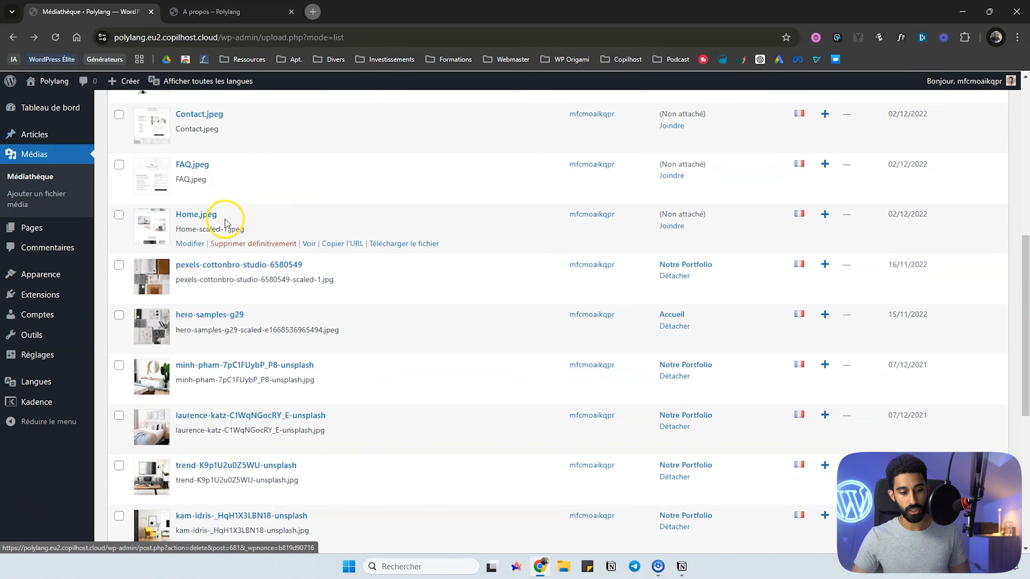
{"action": "scroll", "coordinate": [199, 365], "scroll_direction": "down", "scroll_amount": 1}
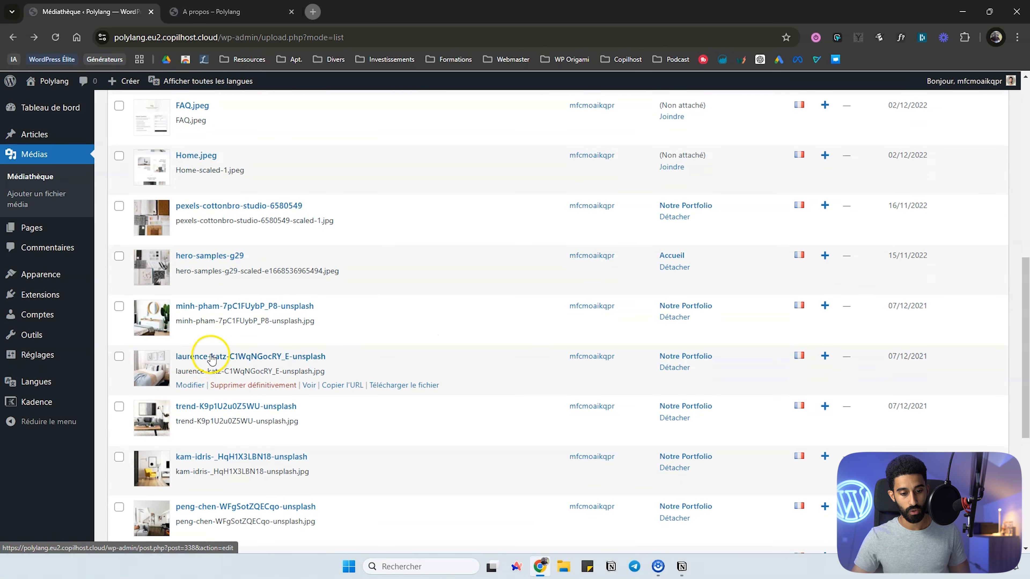
{"action": "left_click", "coordinate": [205, 356]}
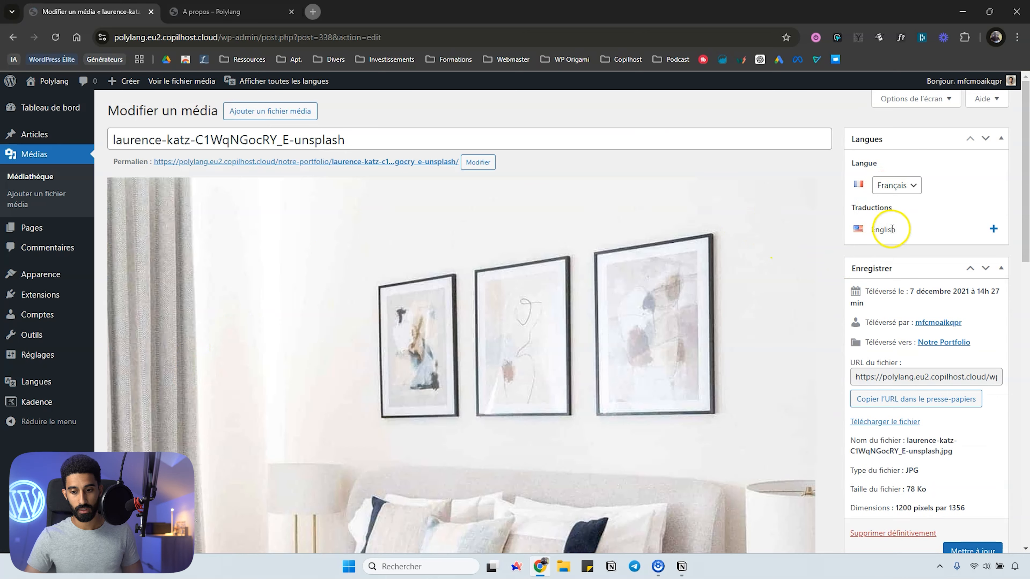
{"action": "left_click", "coordinate": [991, 229]}
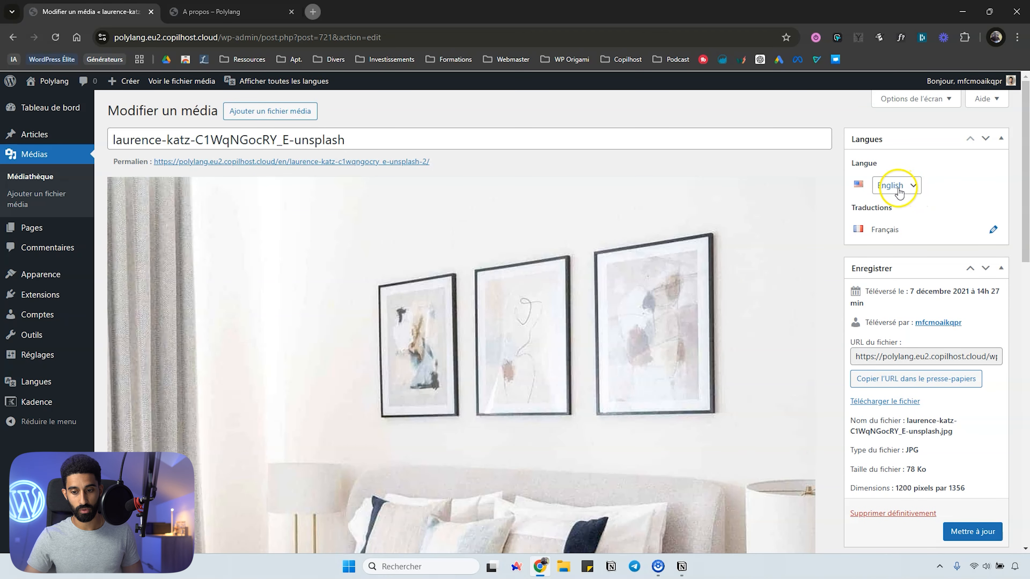
{"action": "left_click", "coordinate": [973, 529]}
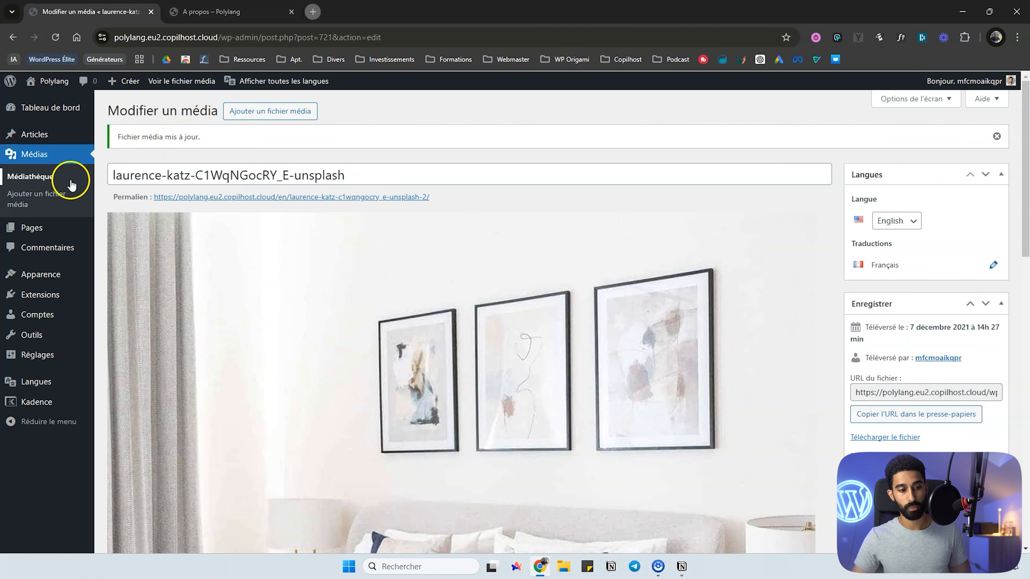
Edit the Accueil – English page and open the media library for the kitchen image
{"action": "left_click", "coordinate": [40, 236]}
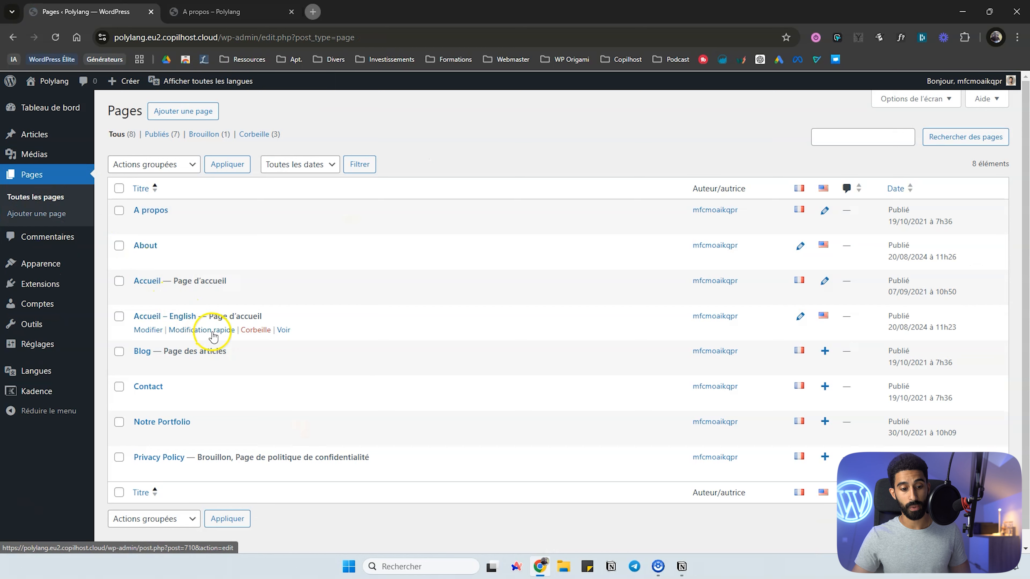
{"action": "left_click", "coordinate": [149, 330]}
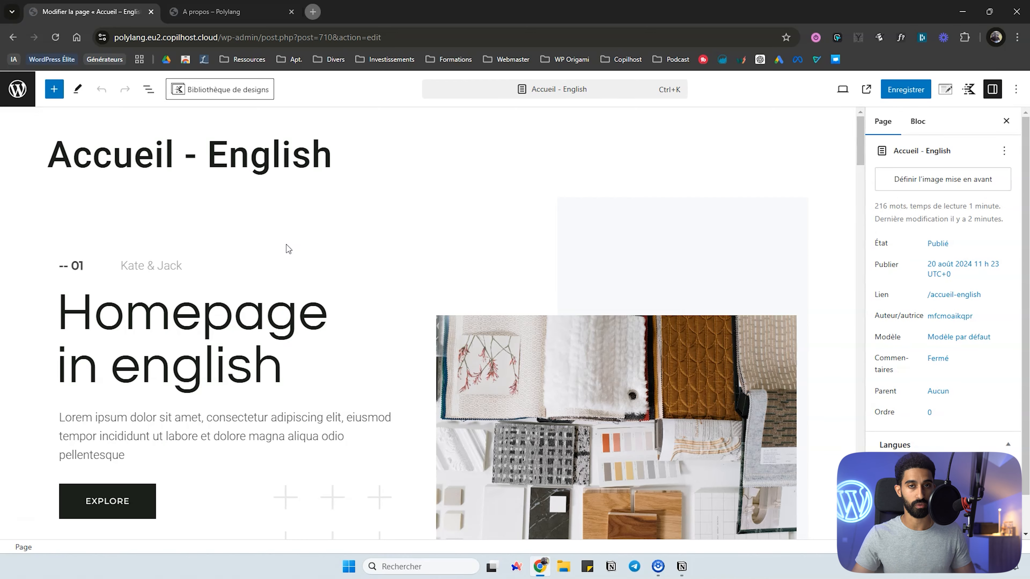
{"action": "scroll", "coordinate": [443, 267], "scroll_direction": "down", "scroll_amount": 15}
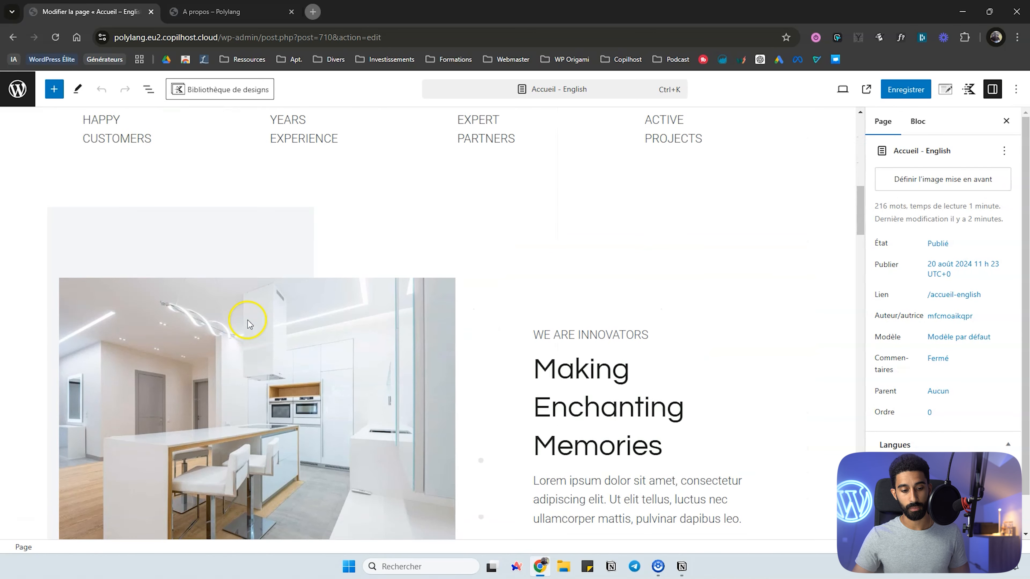
{"action": "left_click", "coordinate": [241, 324]}
{"action": "left_click", "coordinate": [903, 263]}
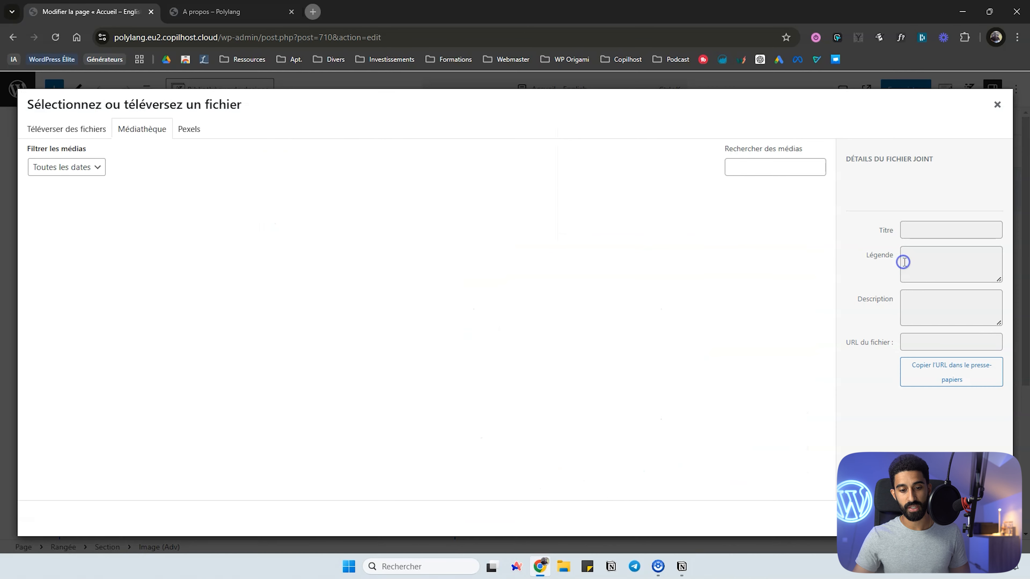
Examine the alternative text, title, caption and description fields of the English bedroom and Our-Portfolio images
{"action": "left_click", "coordinate": [156, 219]}
{"action": "left_click", "coordinate": [64, 222]}
{"action": "left_click", "coordinate": [160, 216]}
{"action": "scroll", "coordinate": [891, 324], "scroll_direction": "down", "scroll_amount": 4}
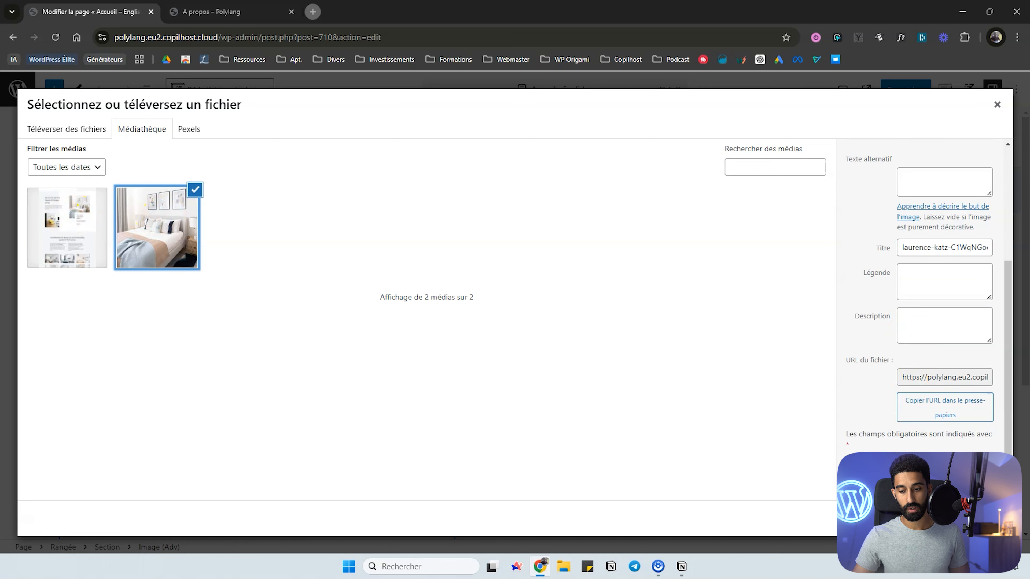
{"action": "scroll", "coordinate": [908, 357], "scroll_direction": "up", "scroll_amount": 3}
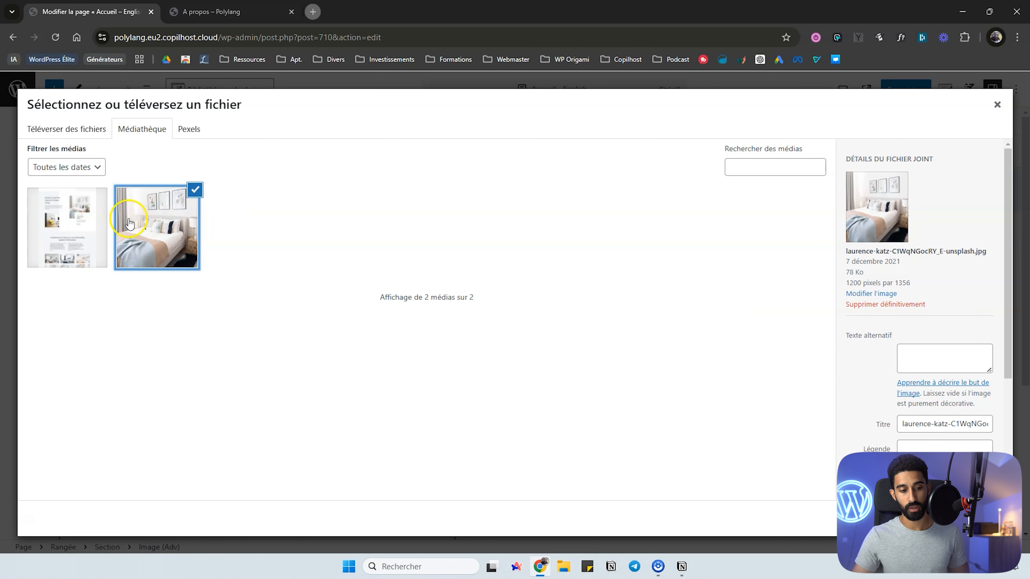
{"action": "left_click", "coordinate": [95, 219]}
{"action": "left_click_drag", "start_coordinate": [968, 360], "coordinate": [877, 360]}
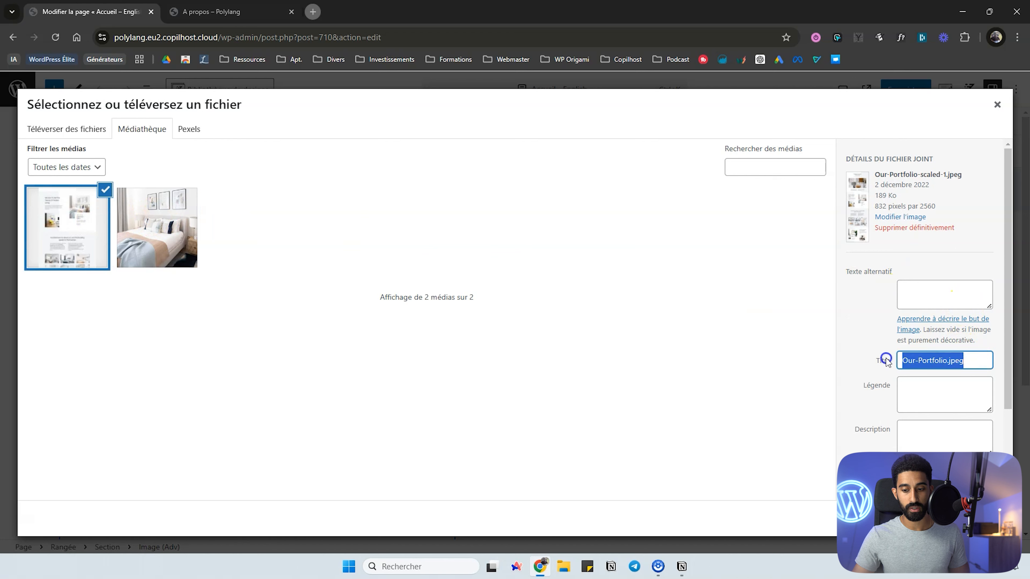
{"action": "left_click", "coordinate": [914, 293]}
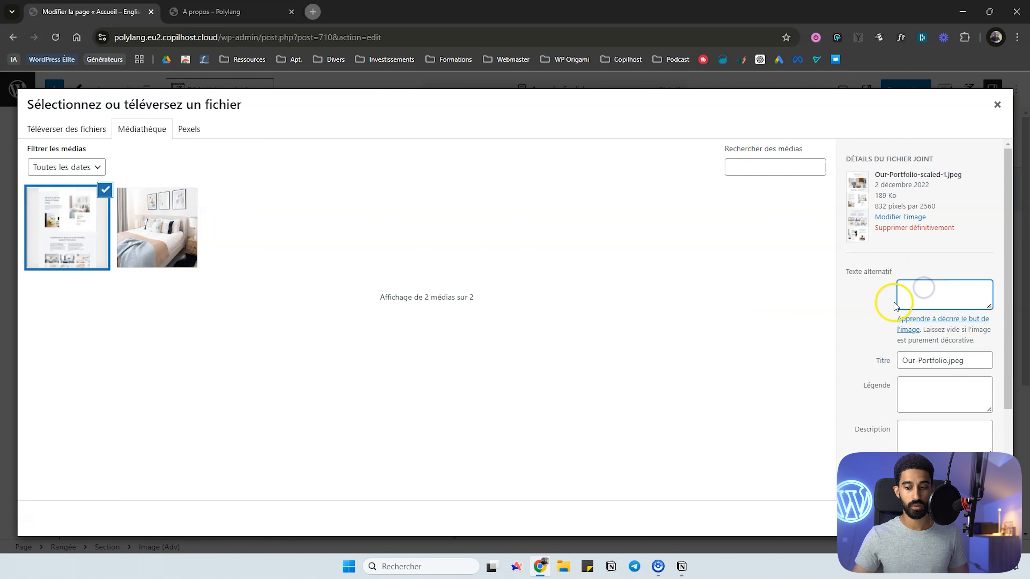
{"action": "scroll", "coordinate": [887, 260], "scroll_direction": "down", "scroll_amount": 3}
{"action": "left_click", "coordinate": [913, 283]}
{"action": "left_click", "coordinate": [932, 322]}
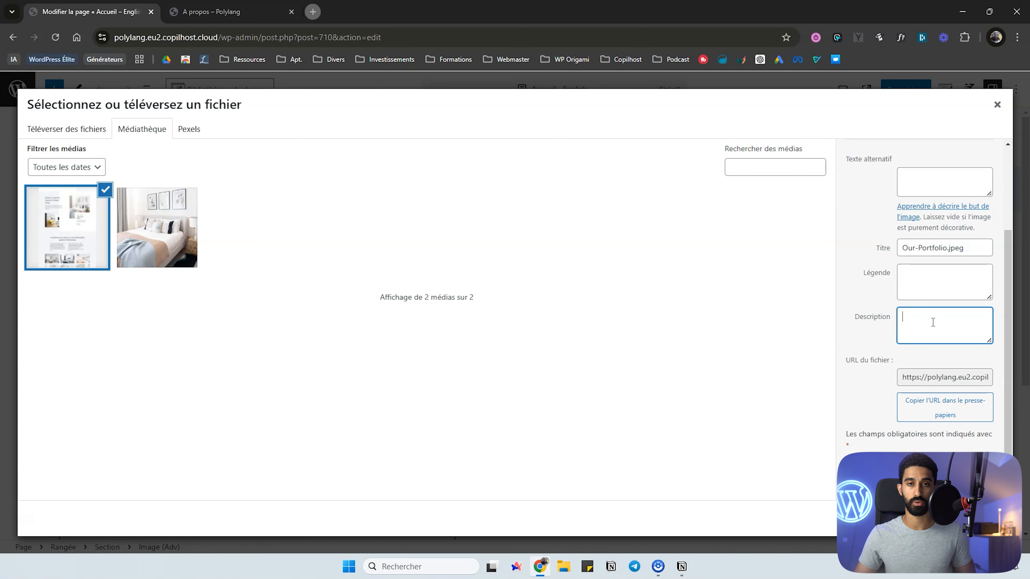
Close the media selection without replacing the kitchen image and save the English home page
{"action": "left_click", "coordinate": [997, 104]}
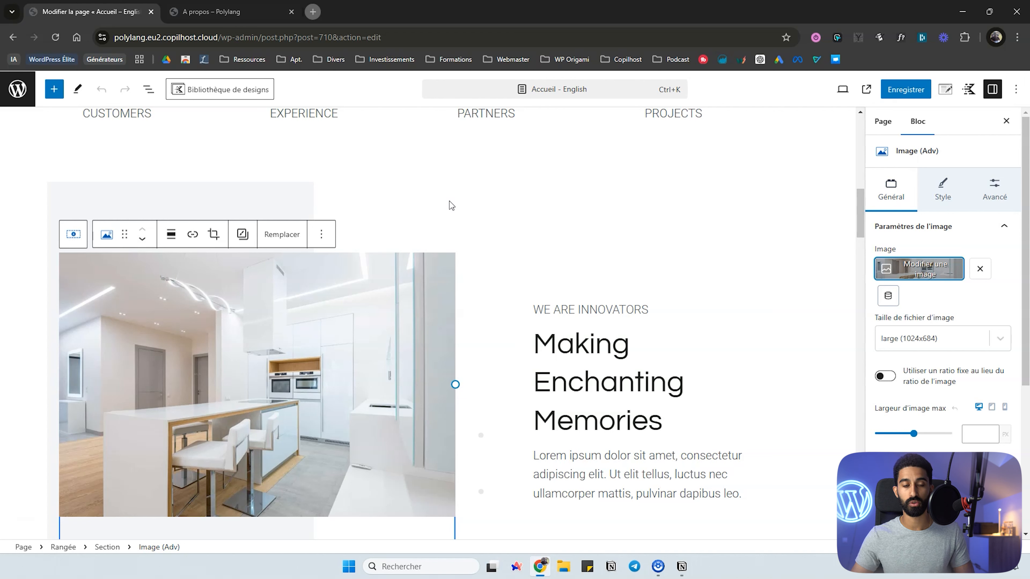
{"action": "key", "text": "ctrl+s"}
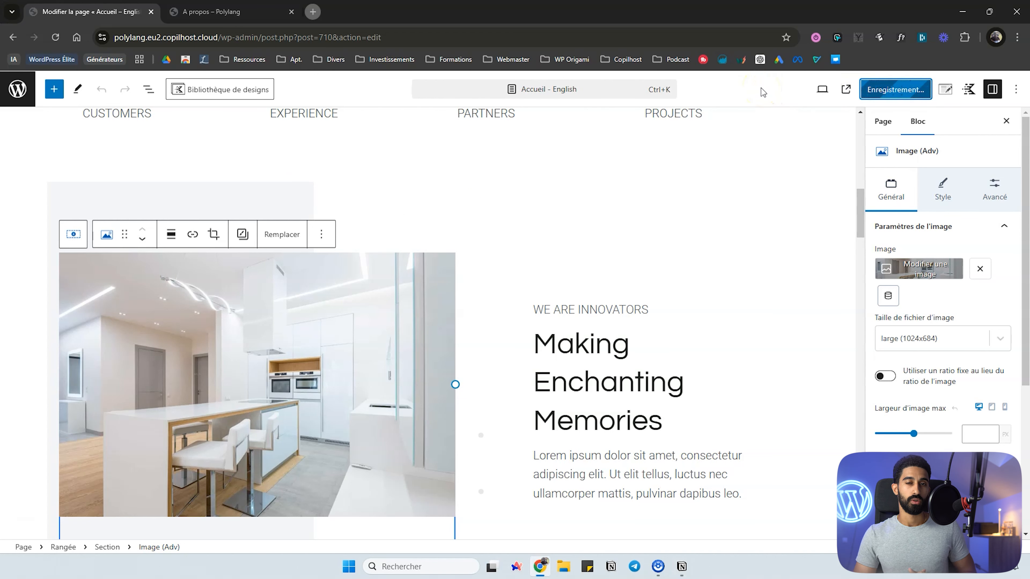